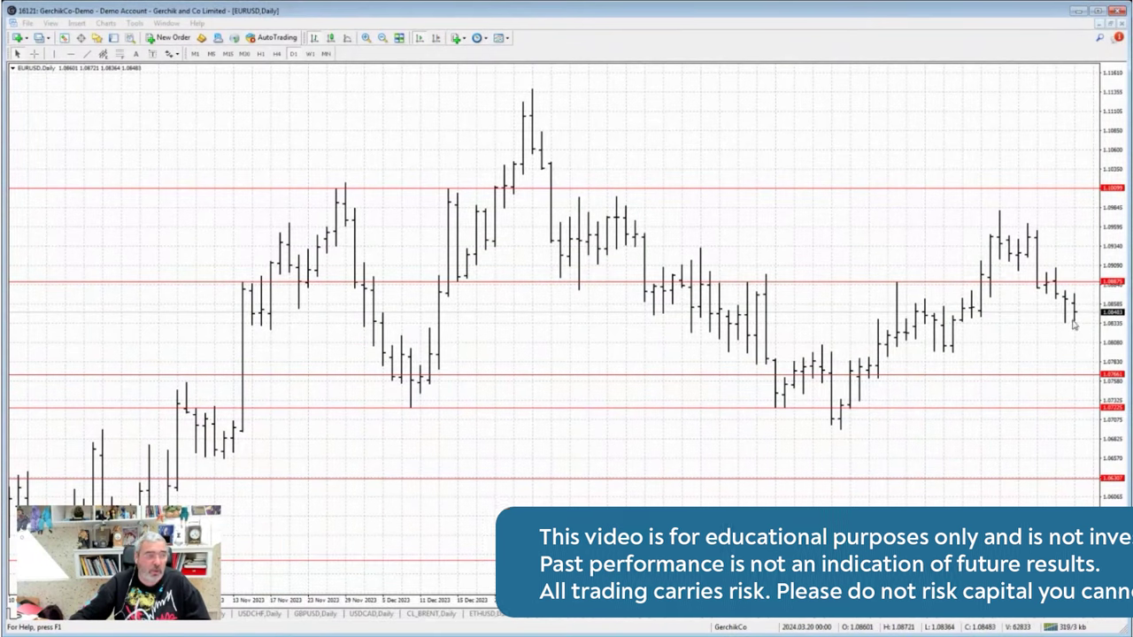
Add a horizontal level at about 1.08363 along the 20 March lows on the EURUSD hourly chart, then restore the daily timeframe.
left_click(260, 54)
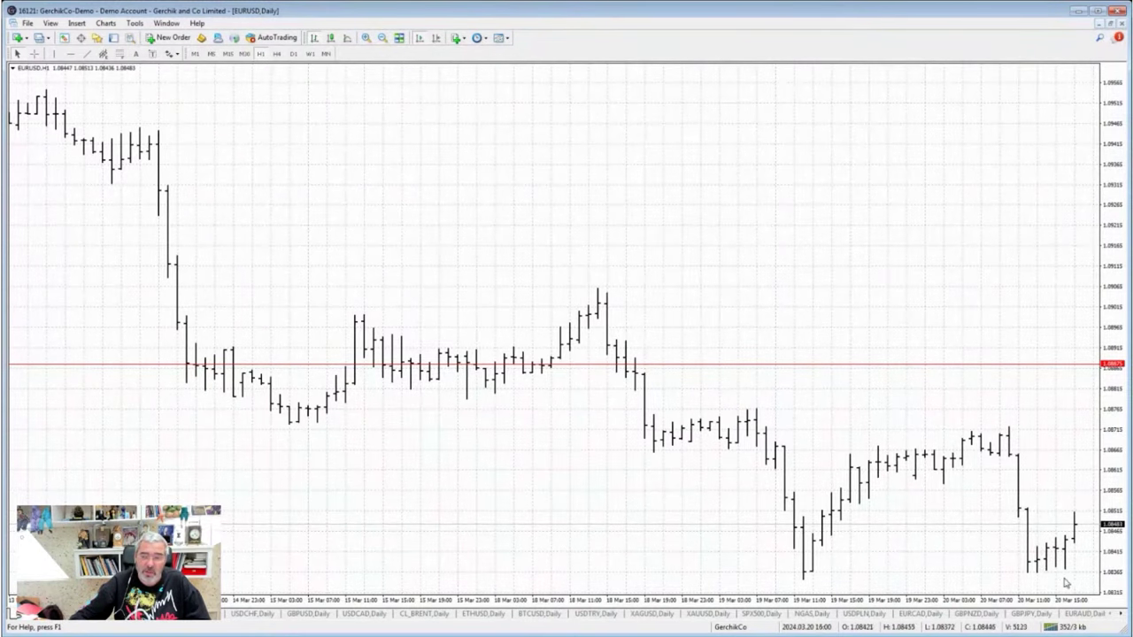
left_click_drag(1043, 576, 1045, 579)
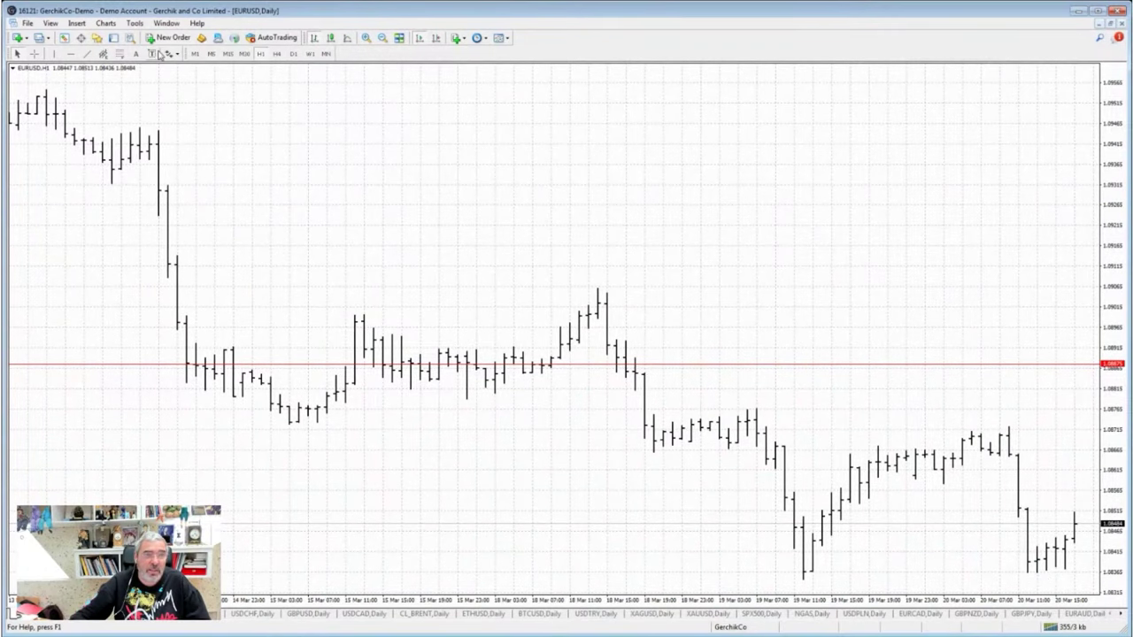
left_click(1047, 572)
left_click_drag(1050, 579, 1065, 579)
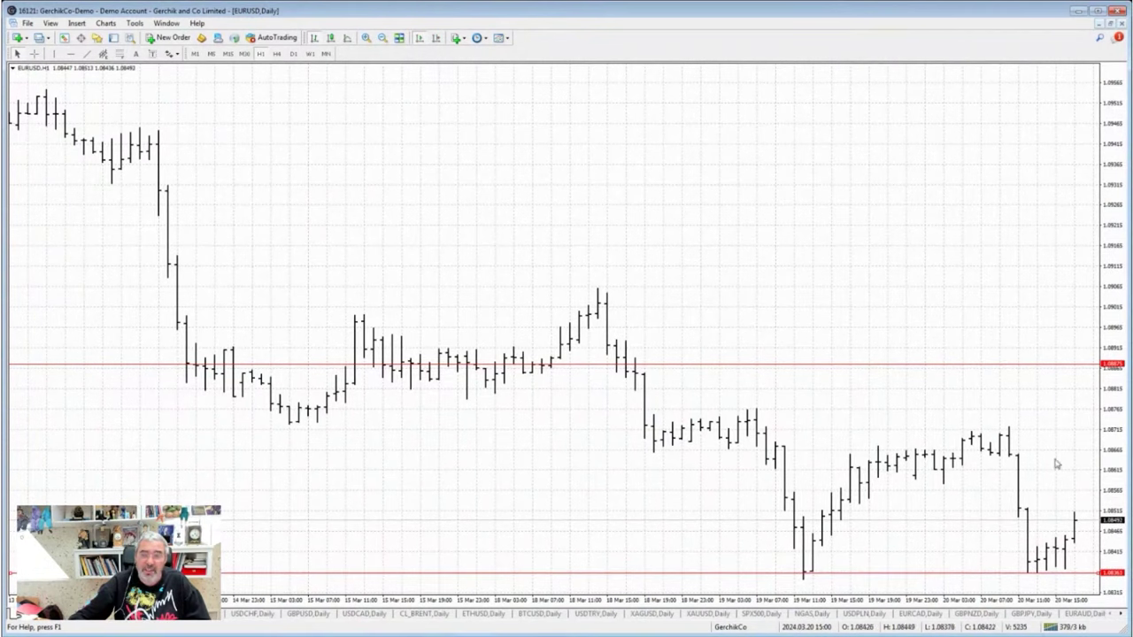
left_click(293, 54)
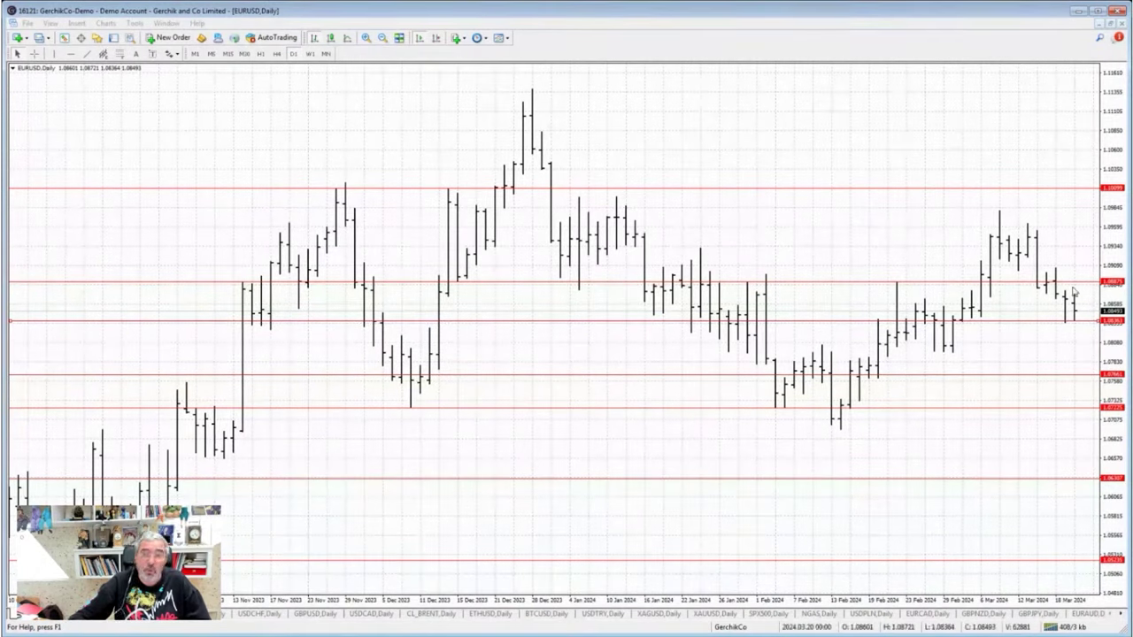
Examine recent NZDUSD price action around the 0.60495 level on the daily and hourly timeframes, ending on daily.
left_click(94, 620)
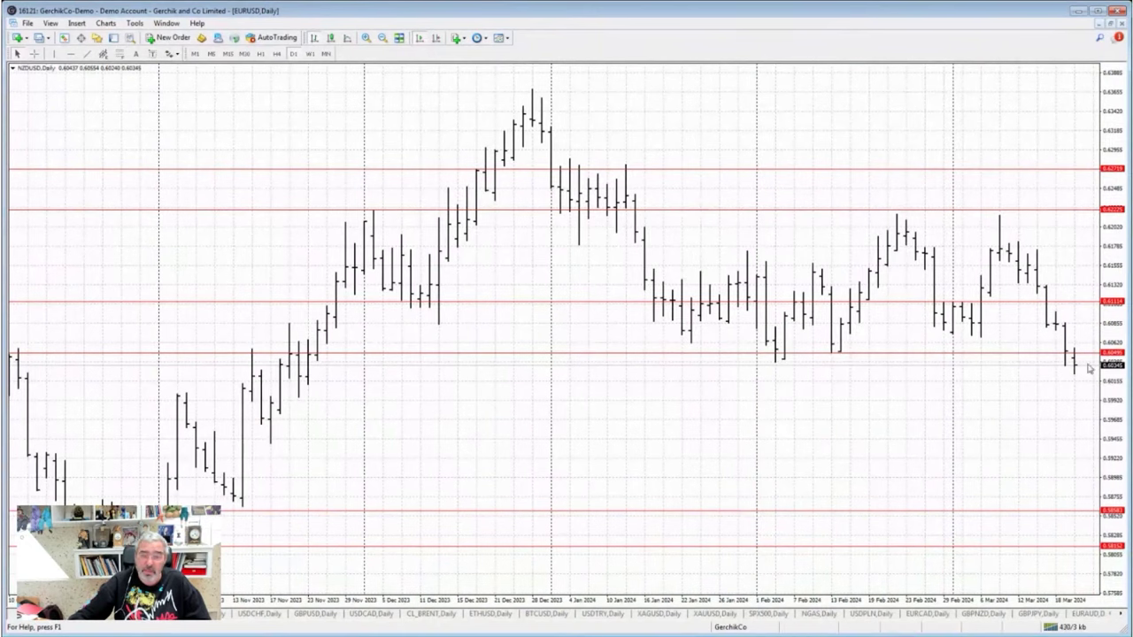
mouse_move(1078, 369)
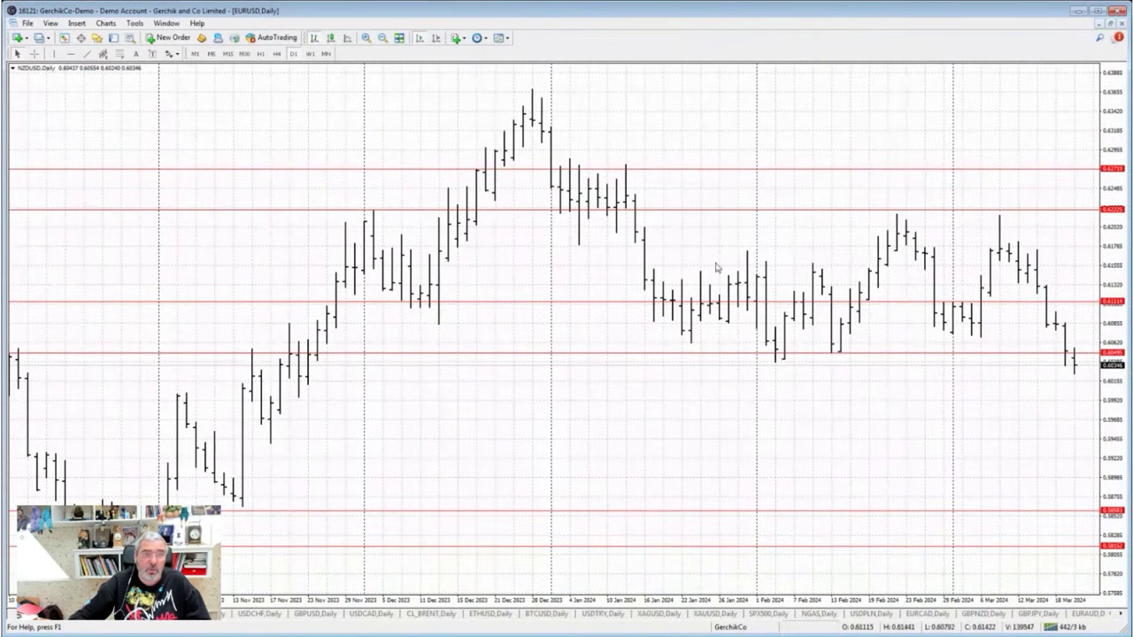
left_click(261, 53)
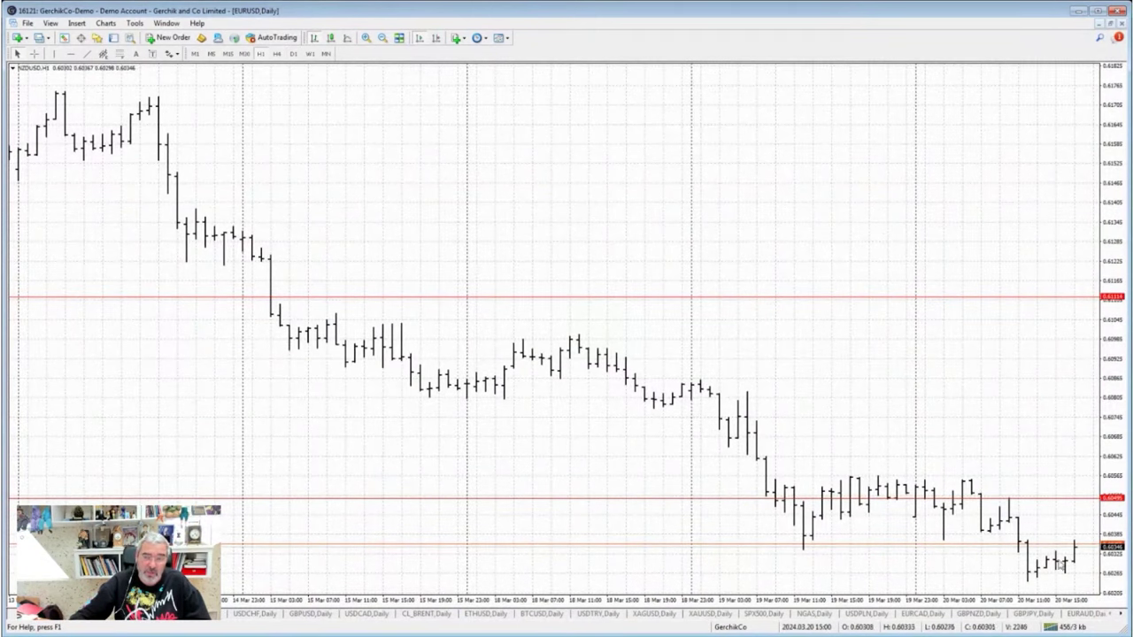
left_click(293, 53)
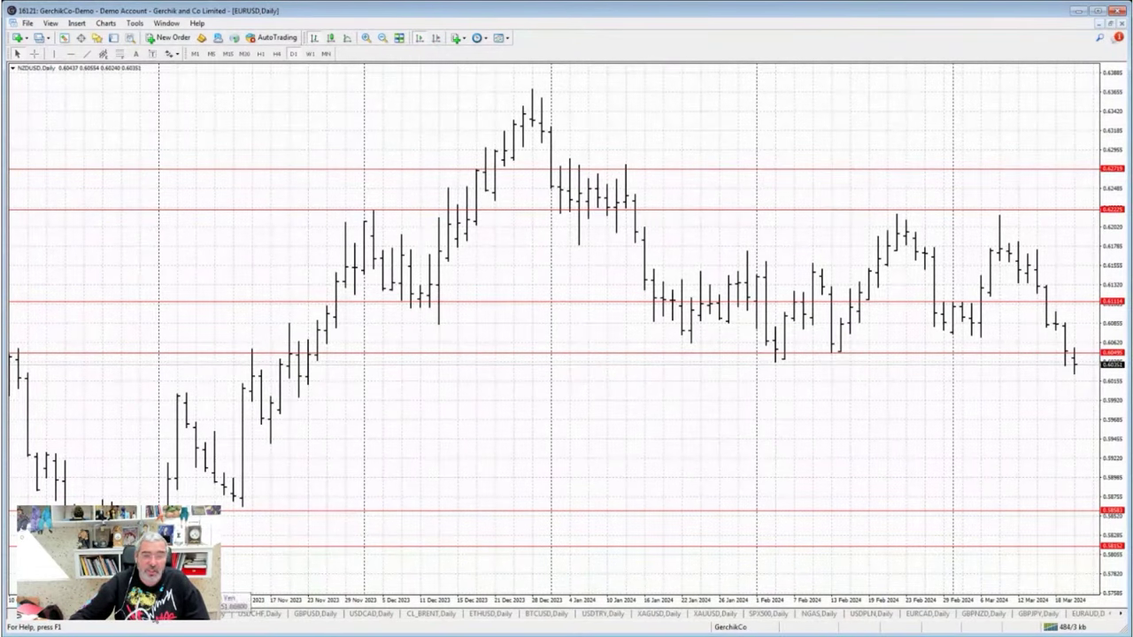
Examine the USDJPY rally by comparing its daily and hourly charts, ending on the daily timeframe.
left_click(223, 611)
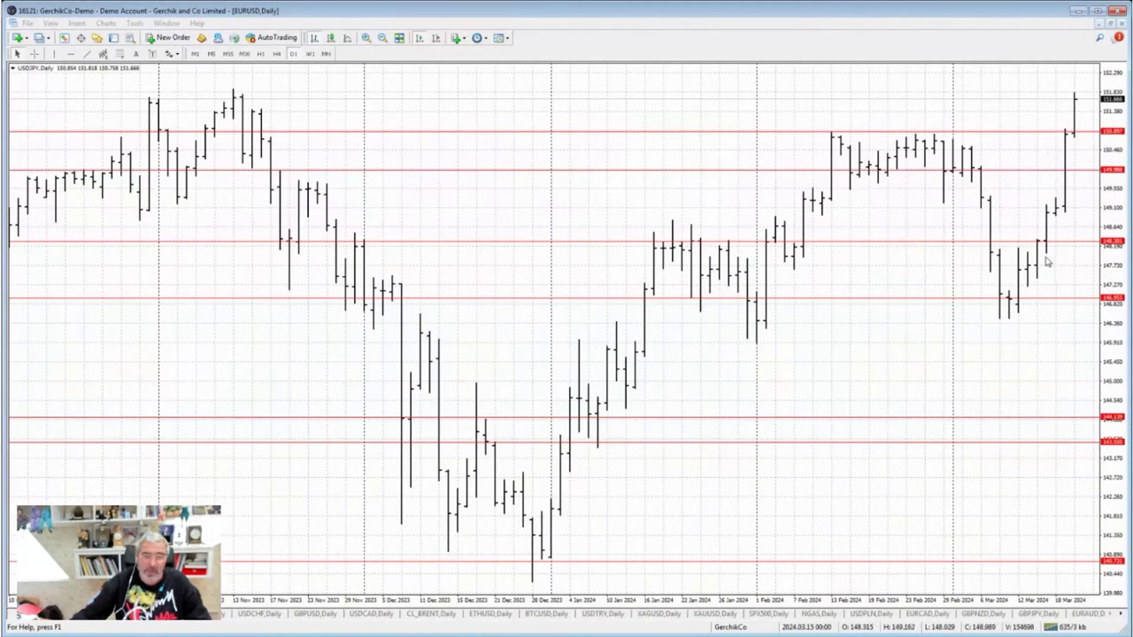
left_click(260, 54)
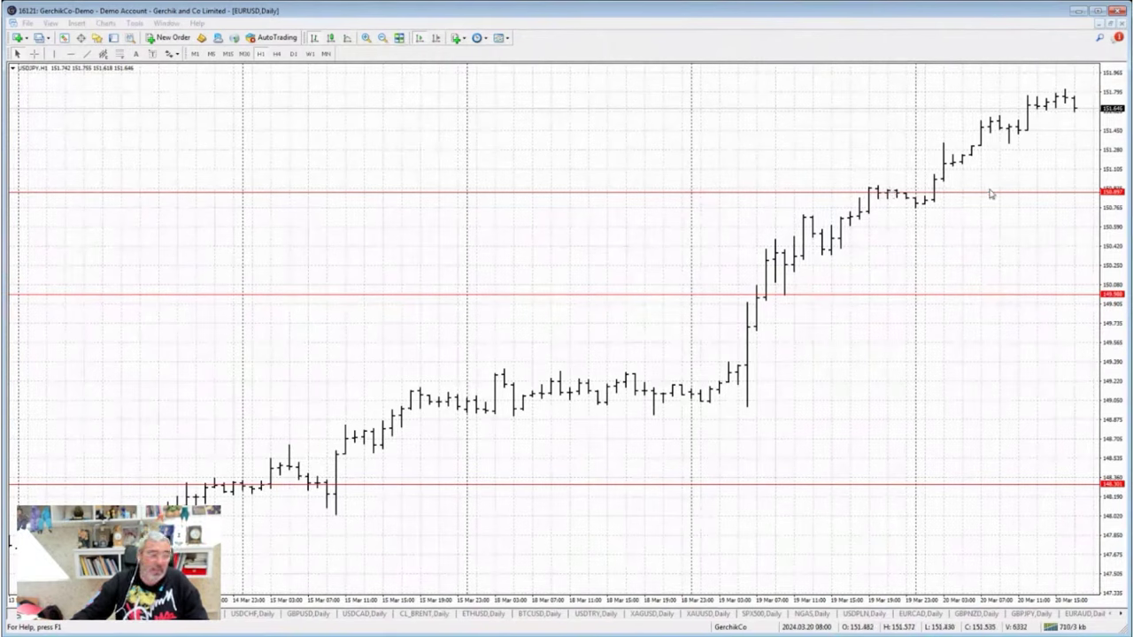
left_click(293, 54)
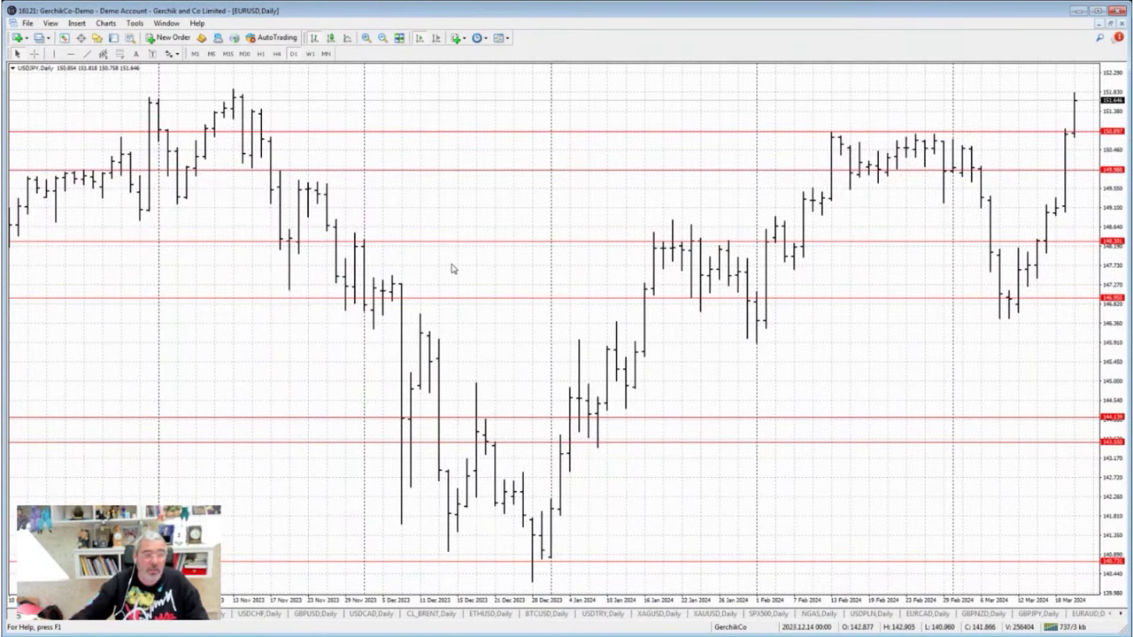
left_click(261, 53)
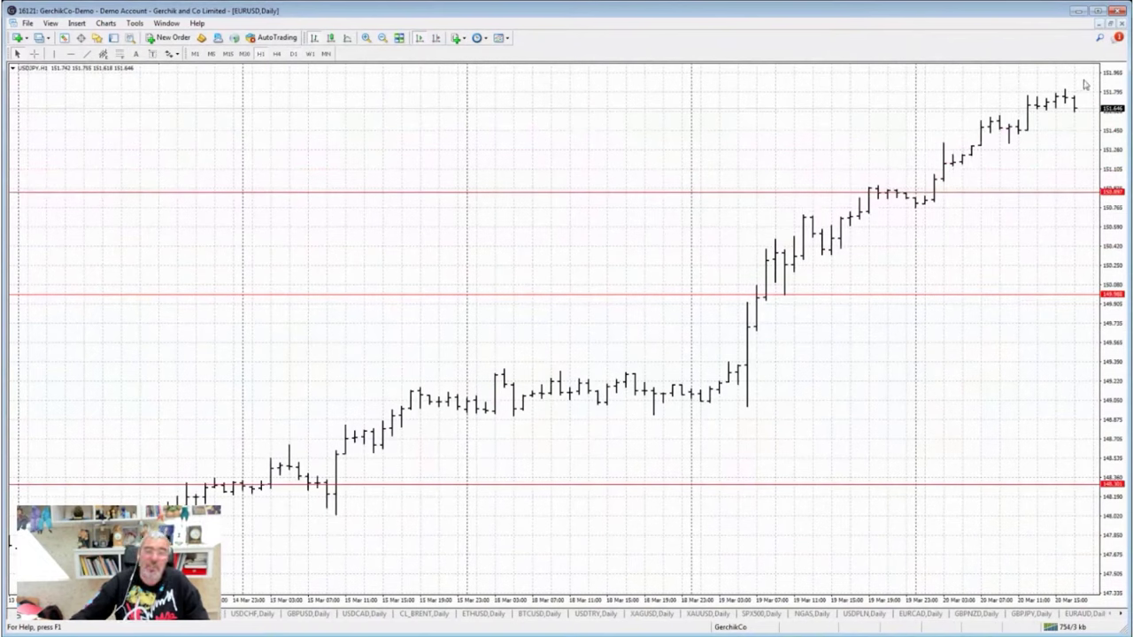
left_click(293, 53)
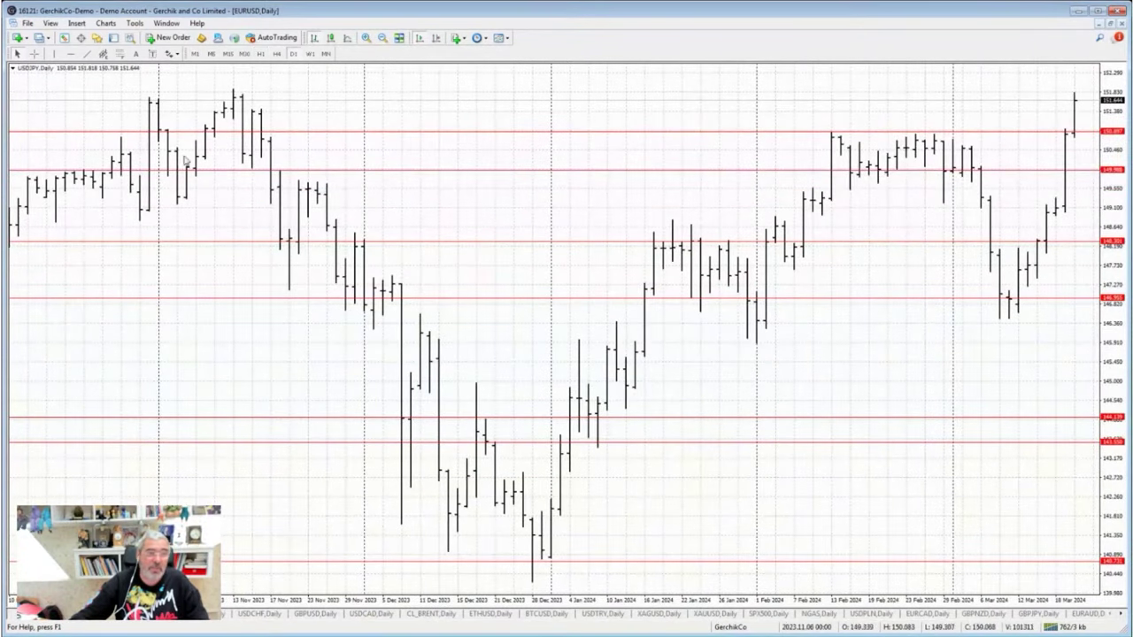
Draw a horizontal level at about 151.704 across the USDJPY autumn 2023 highs and check it on the hourly timeframe.
left_click(68, 54)
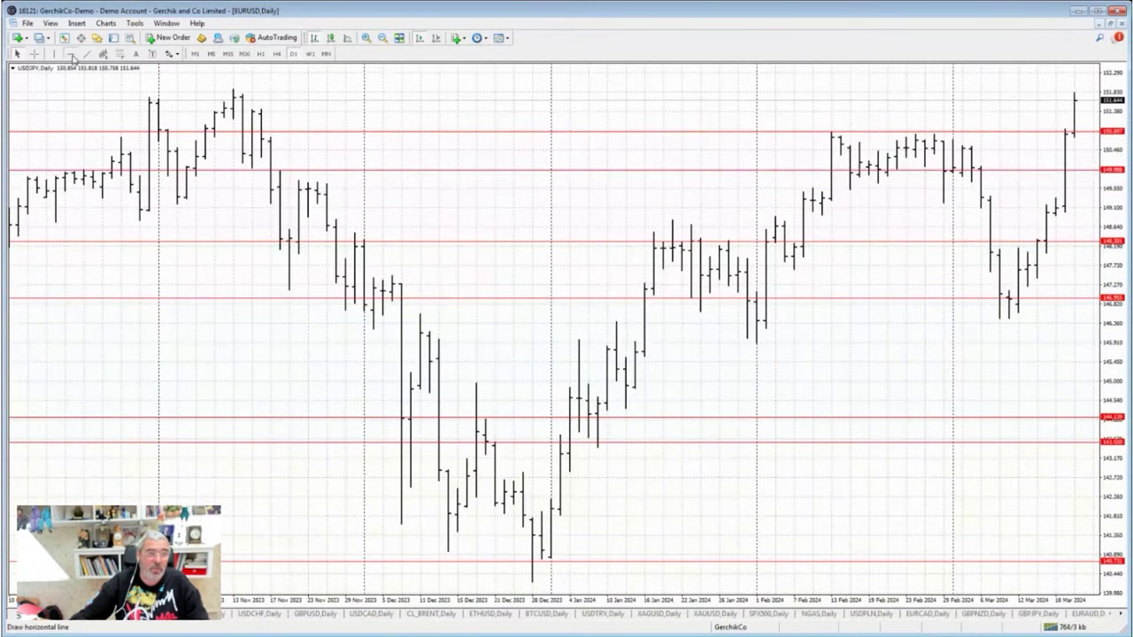
left_click(155, 99)
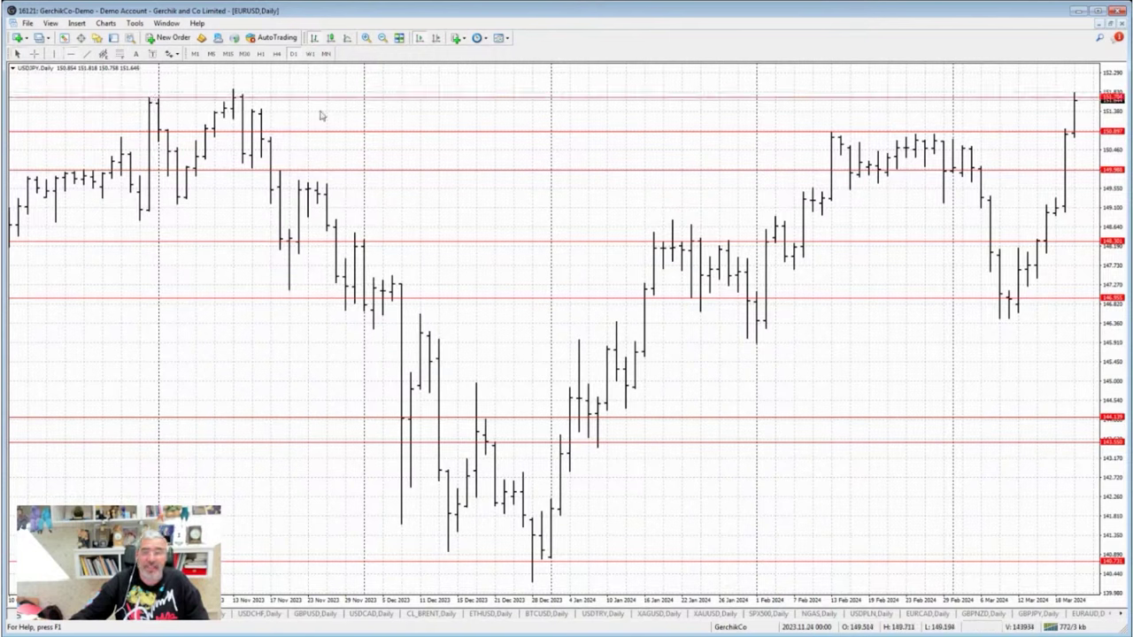
mouse_move(154, 106)
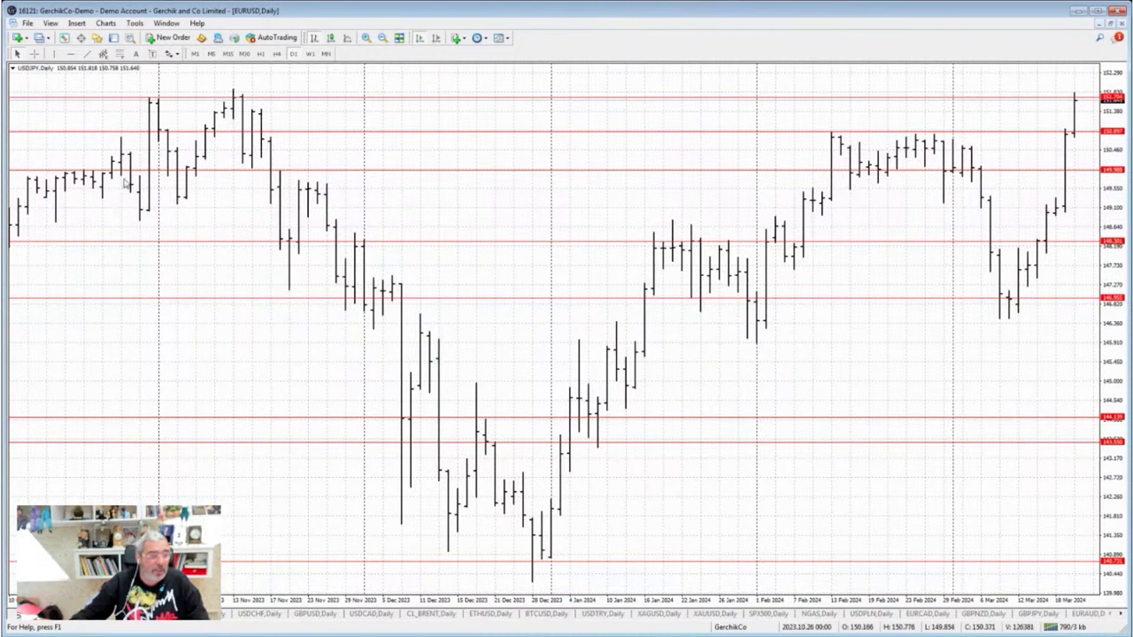
left_click(261, 54)
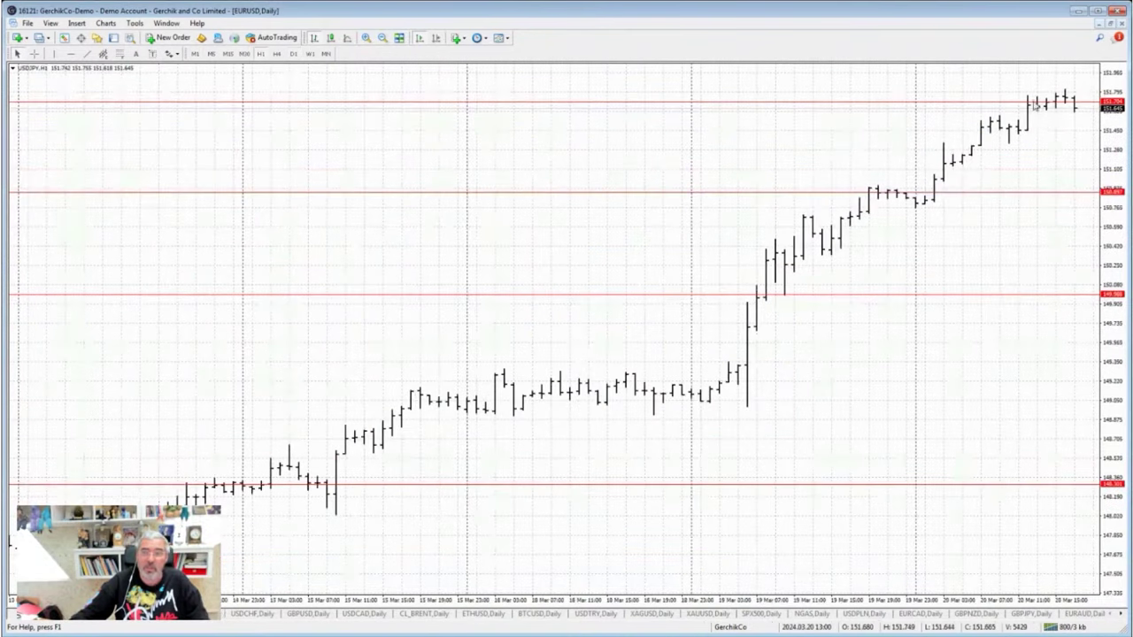
left_click(293, 53)
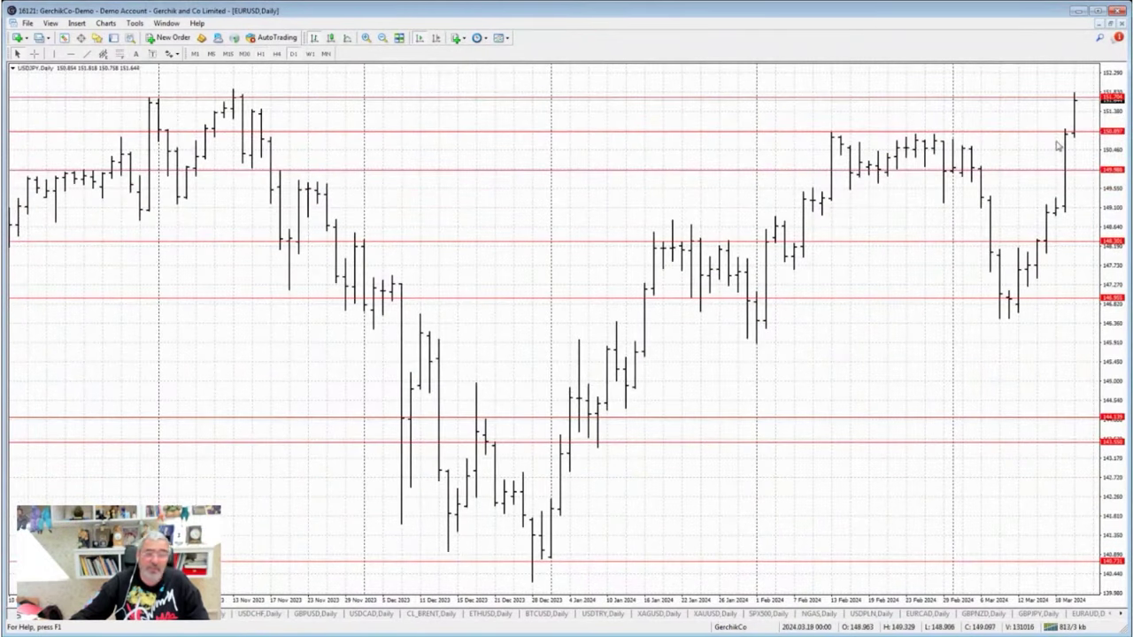
Compare the USDJPY highs with the 151.704 level on the weekly and monthly timeframes, ending on daily.
left_click(310, 54)
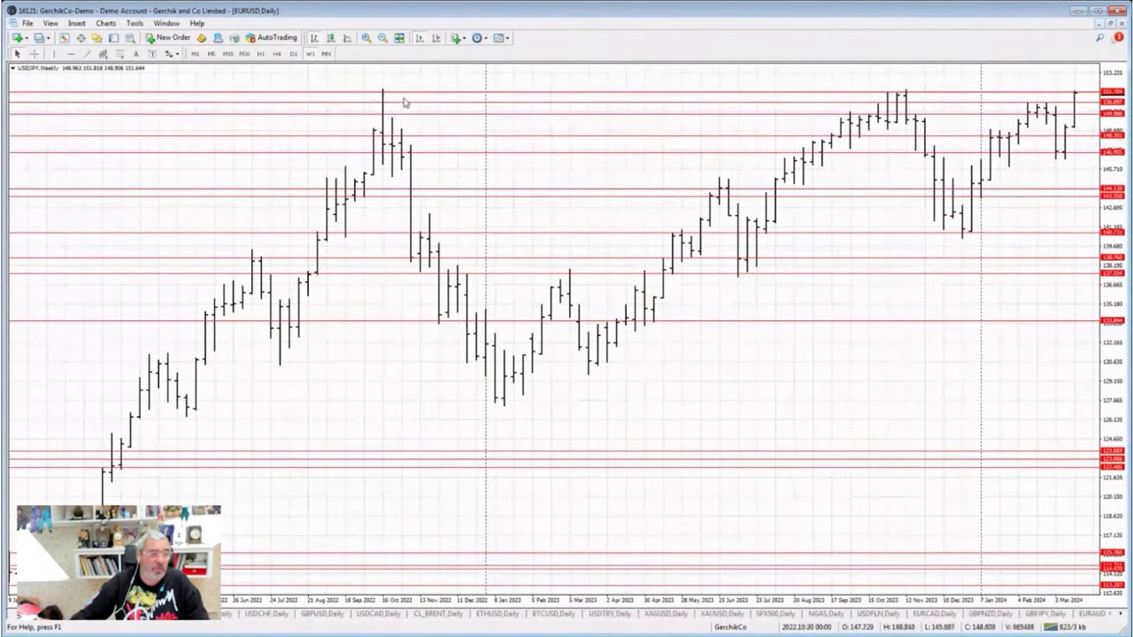
left_click(326, 53)
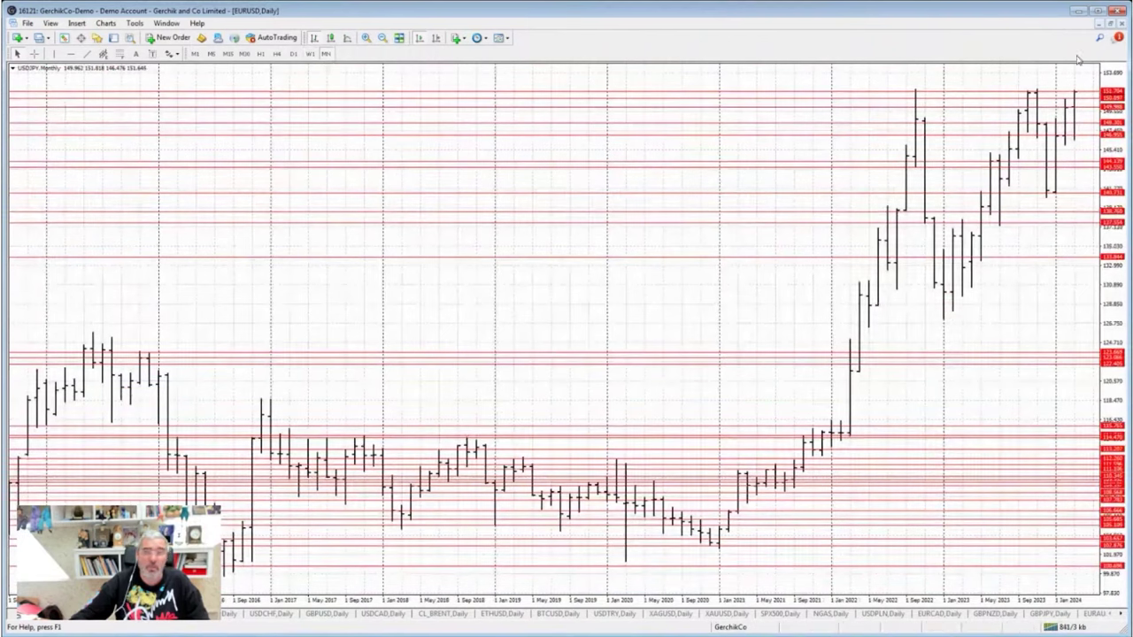
left_click(293, 53)
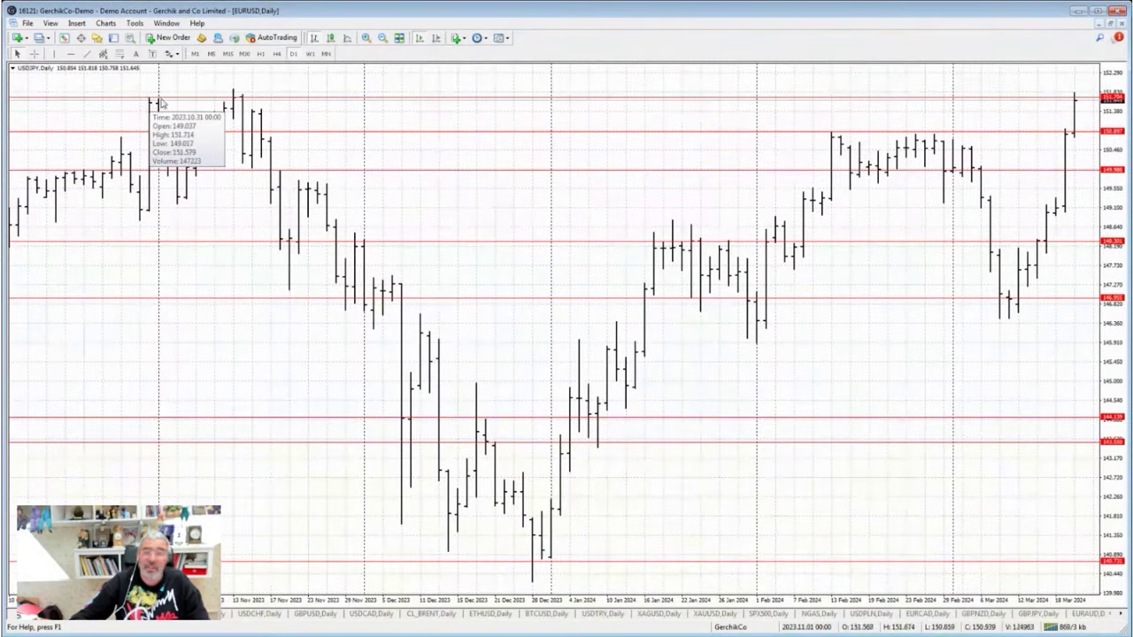
mouse_move(1081, 104)
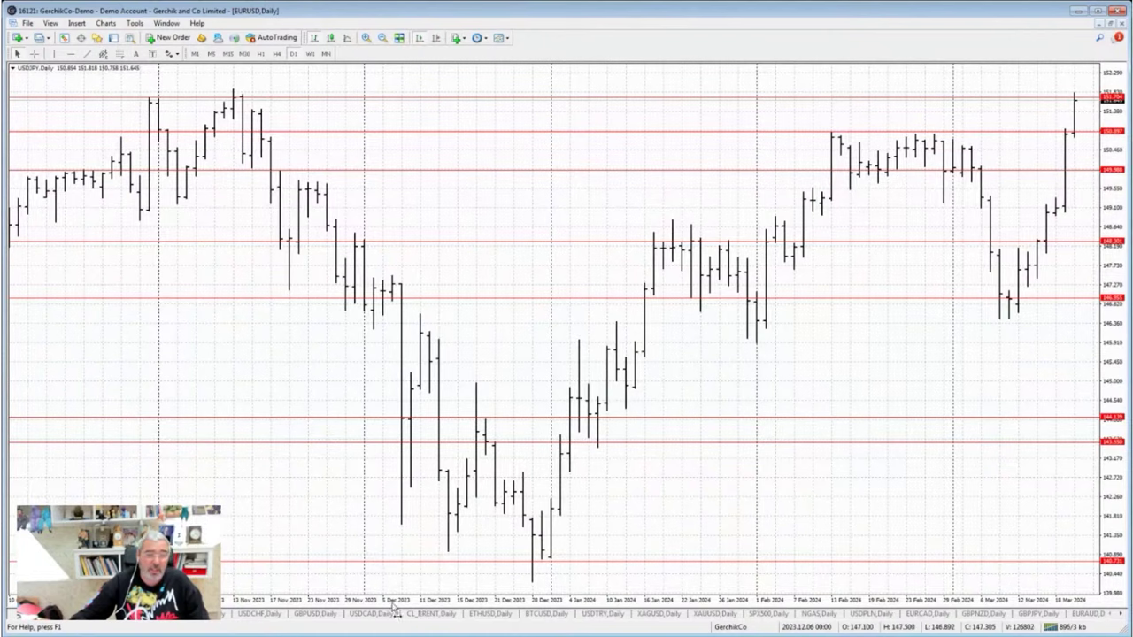
View the USDTRY daily trend, then review USDJPY on the monthly and daily timeframes.
left_click(602, 614)
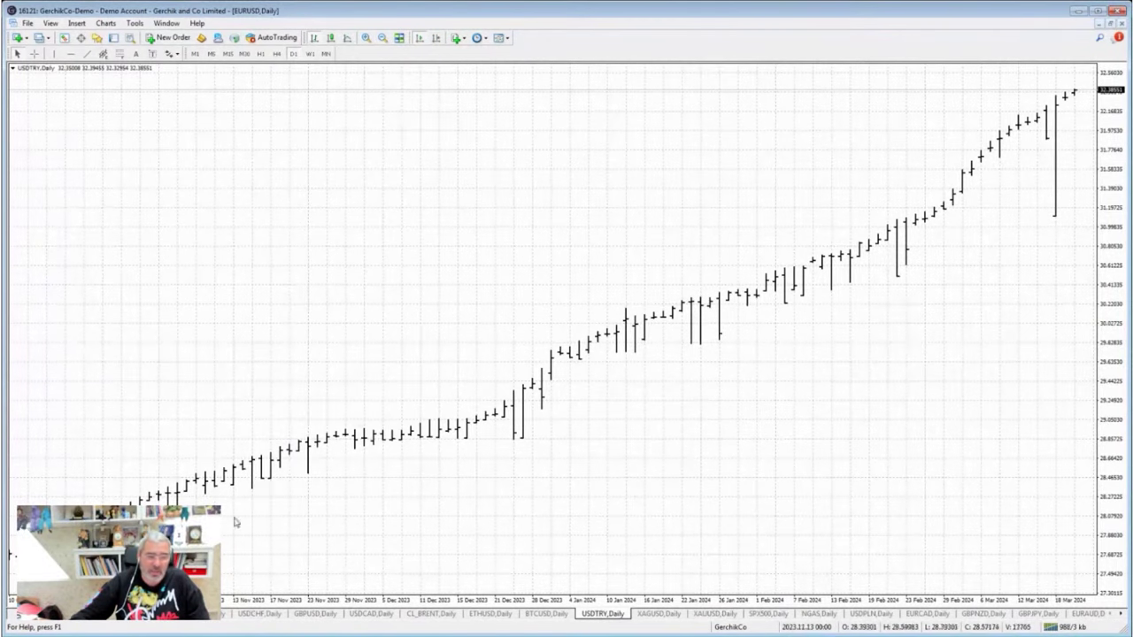
left_click(228, 613)
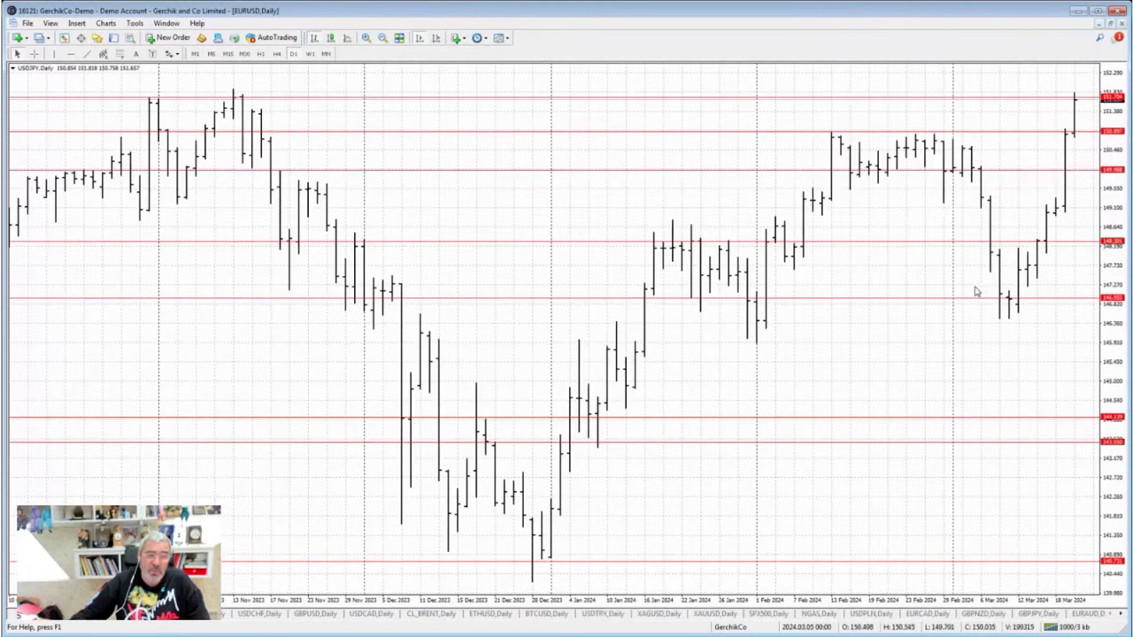
left_click(326, 53)
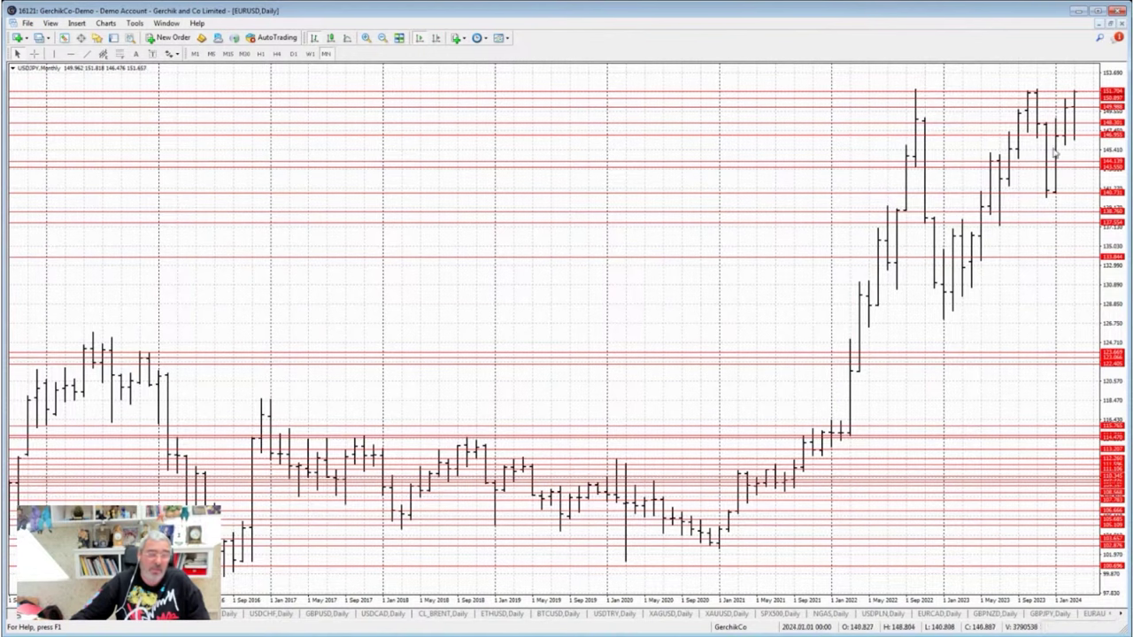
left_click(293, 54)
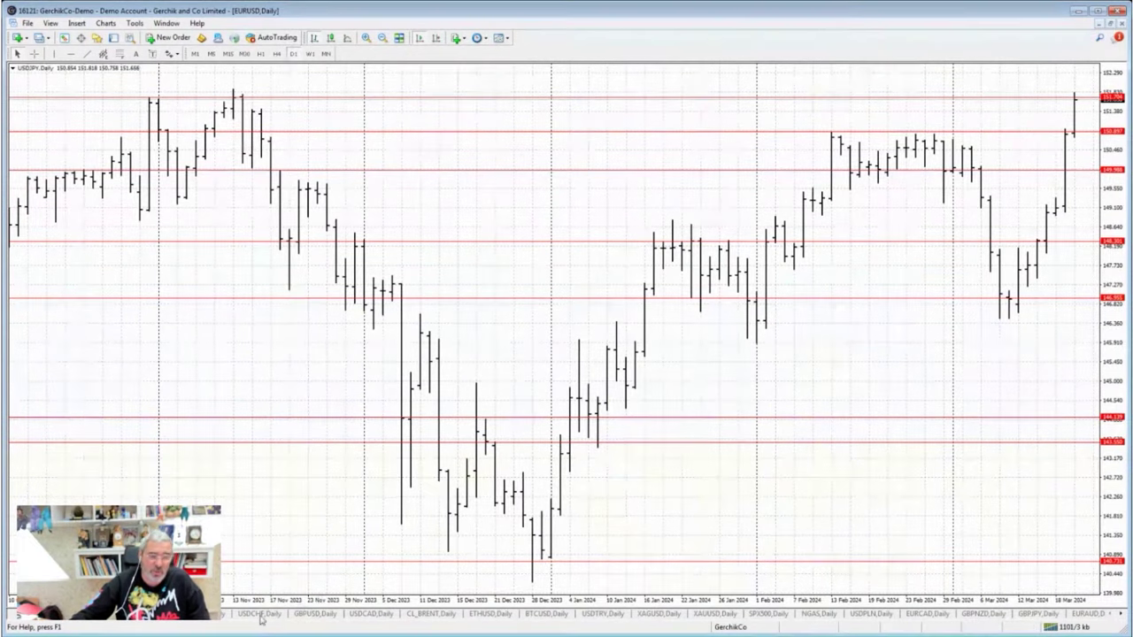
Compare the AUDUSD and NZDUSD daily charts against their marked levels, ending on AUDUSD.
left_click(195, 621)
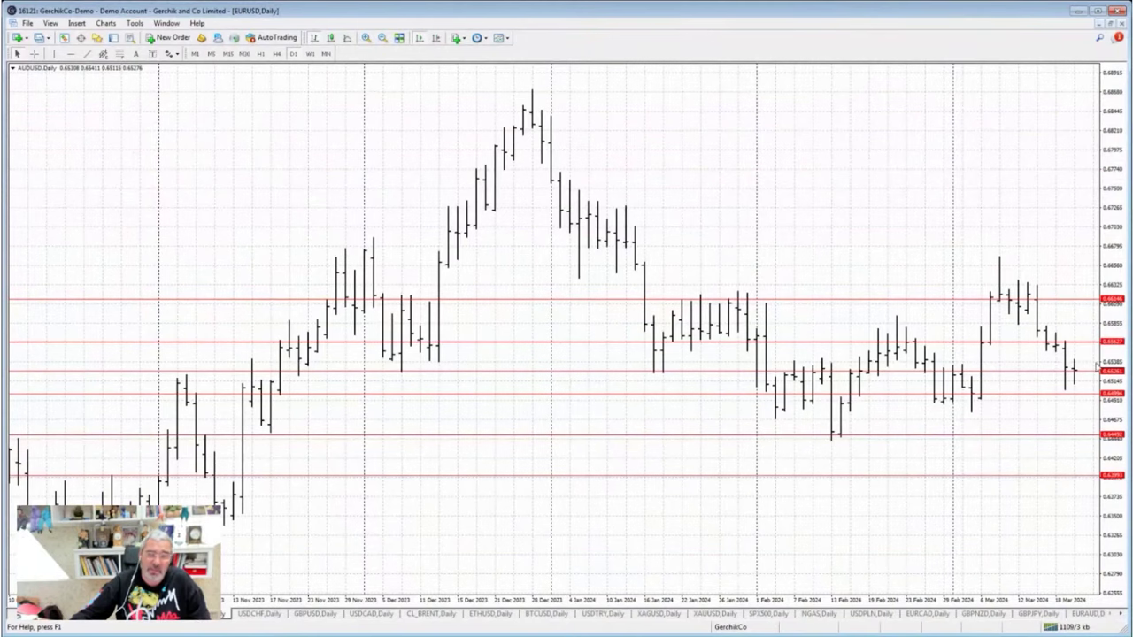
key("ctrl+Tab")
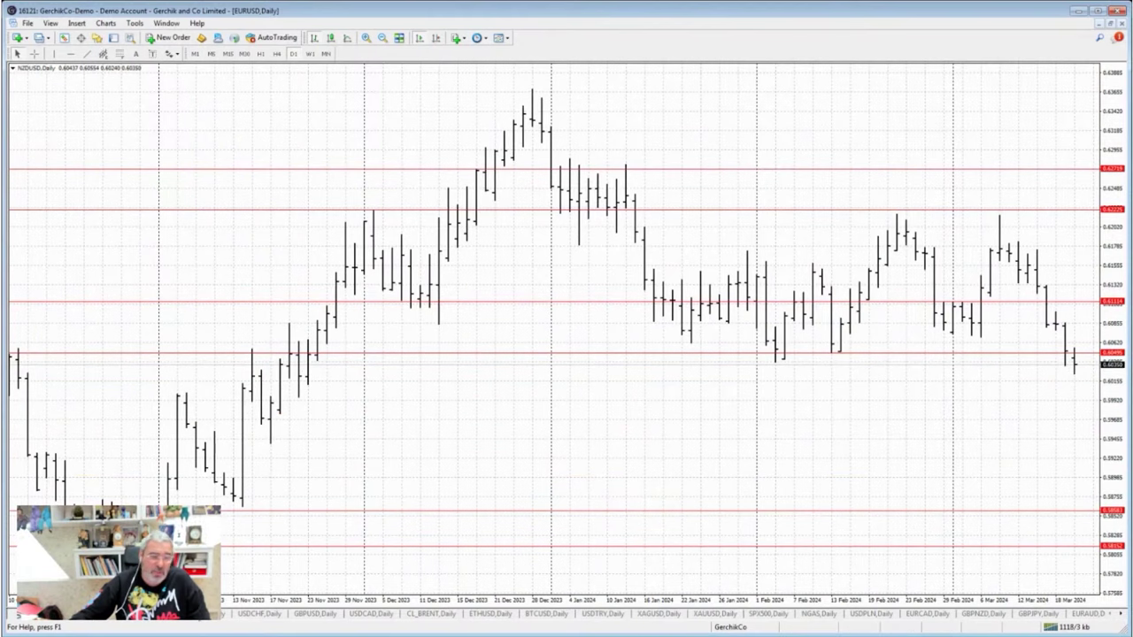
key("ctrl+shift+Tab")
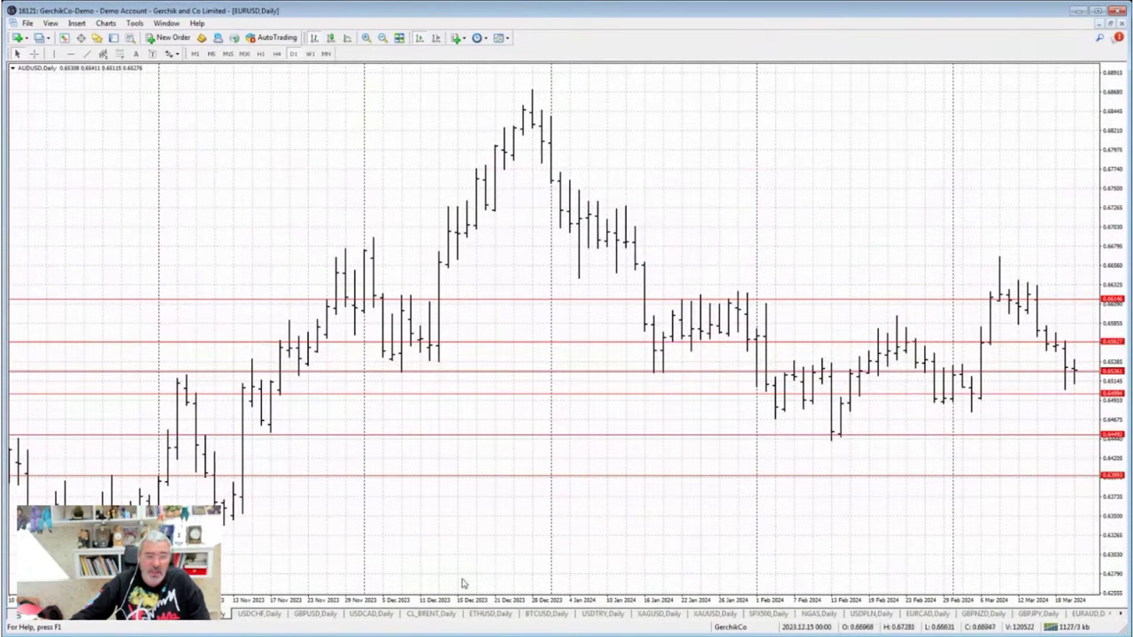
Review the daily charts of USDCHF, GBPUSD, USDCAD, Brent crude, ETHUSD and BTCUSD against their marked levels.
left_click(247, 614)
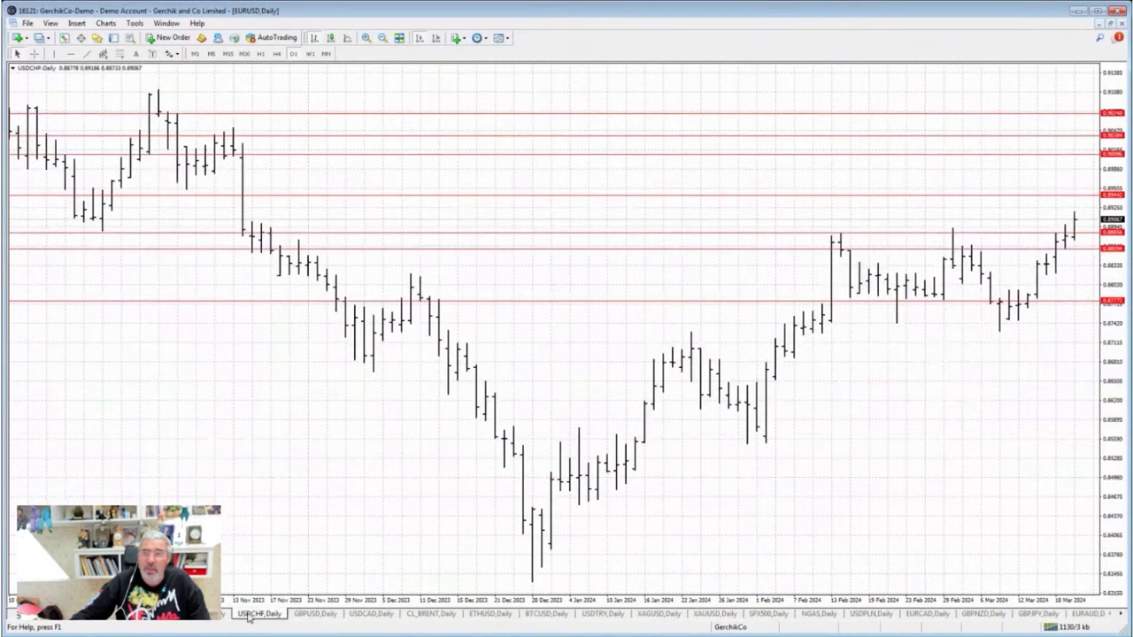
left_click(324, 616)
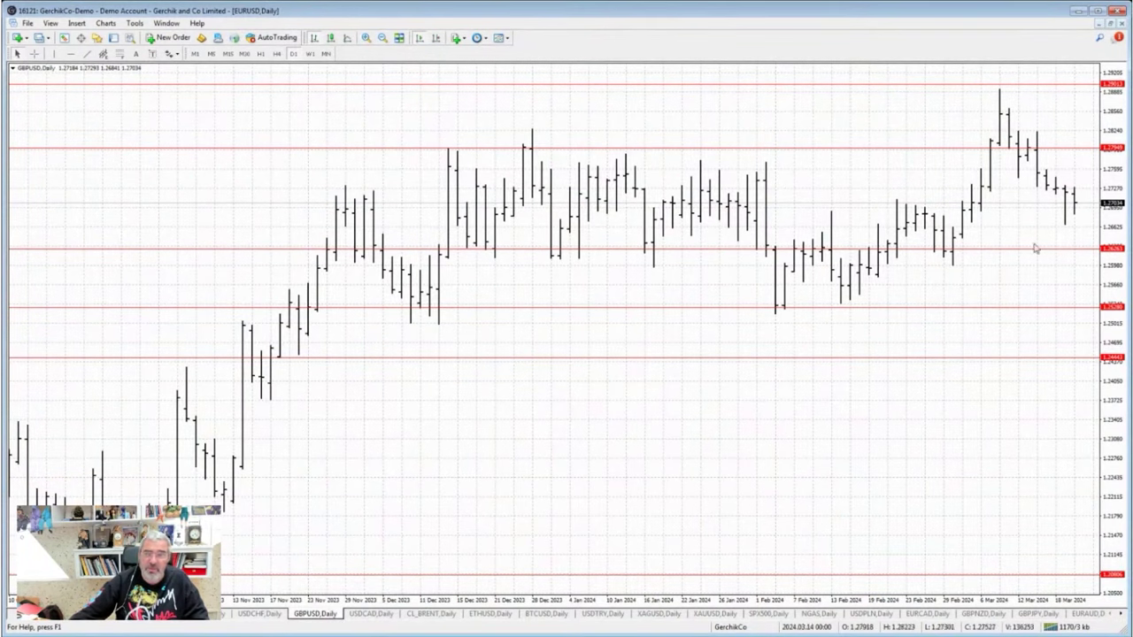
left_click(377, 615)
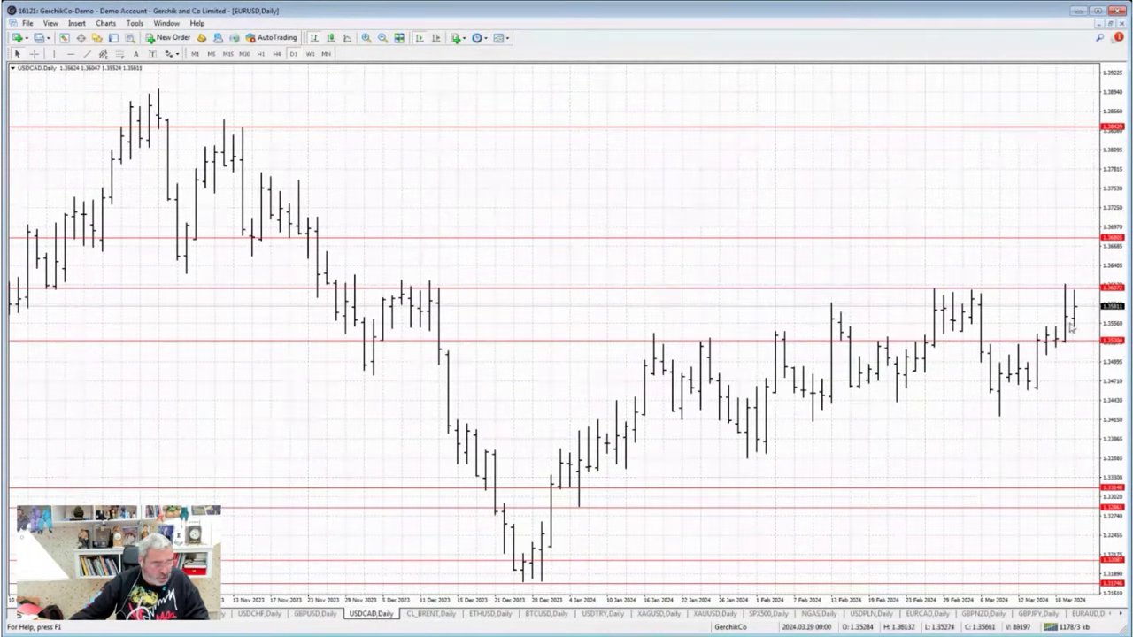
left_click(439, 616)
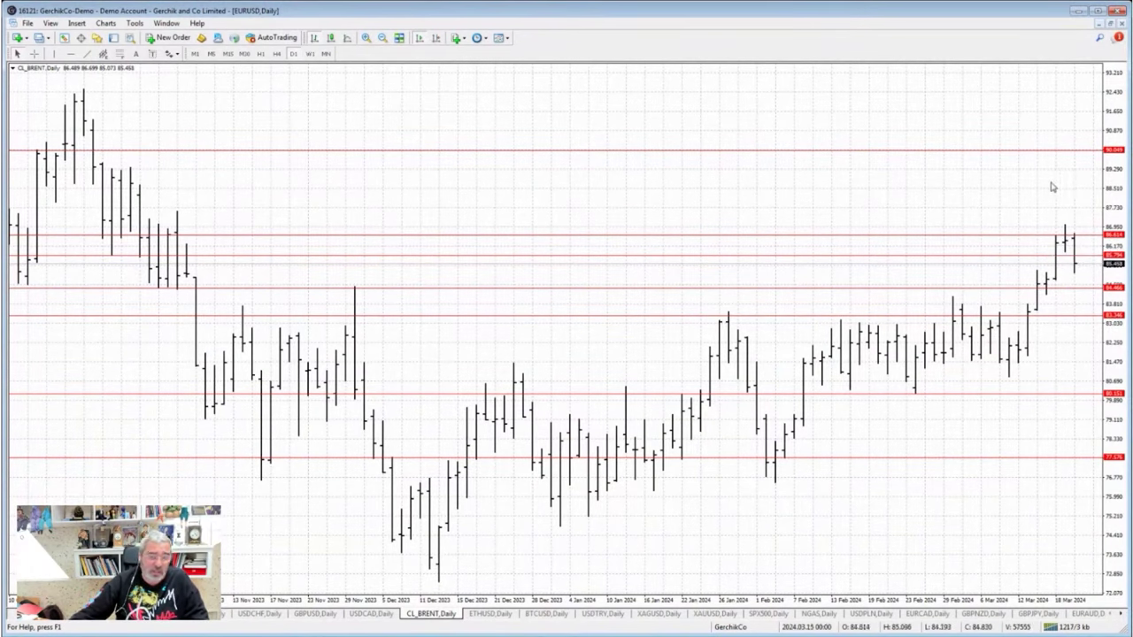
left_click(492, 614)
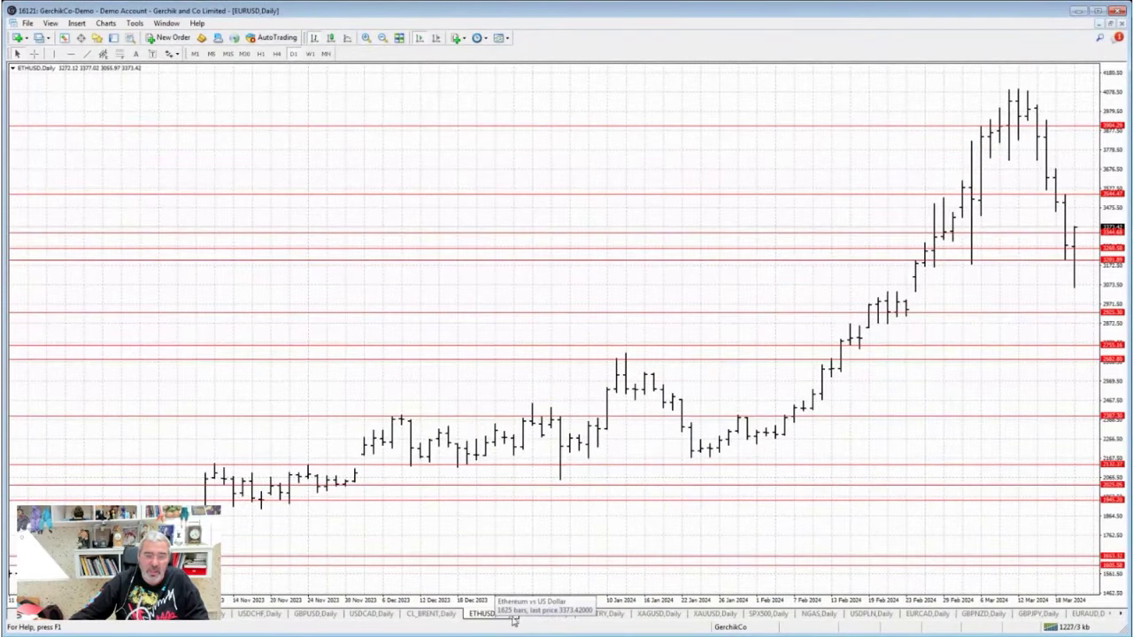
left_click(557, 616)
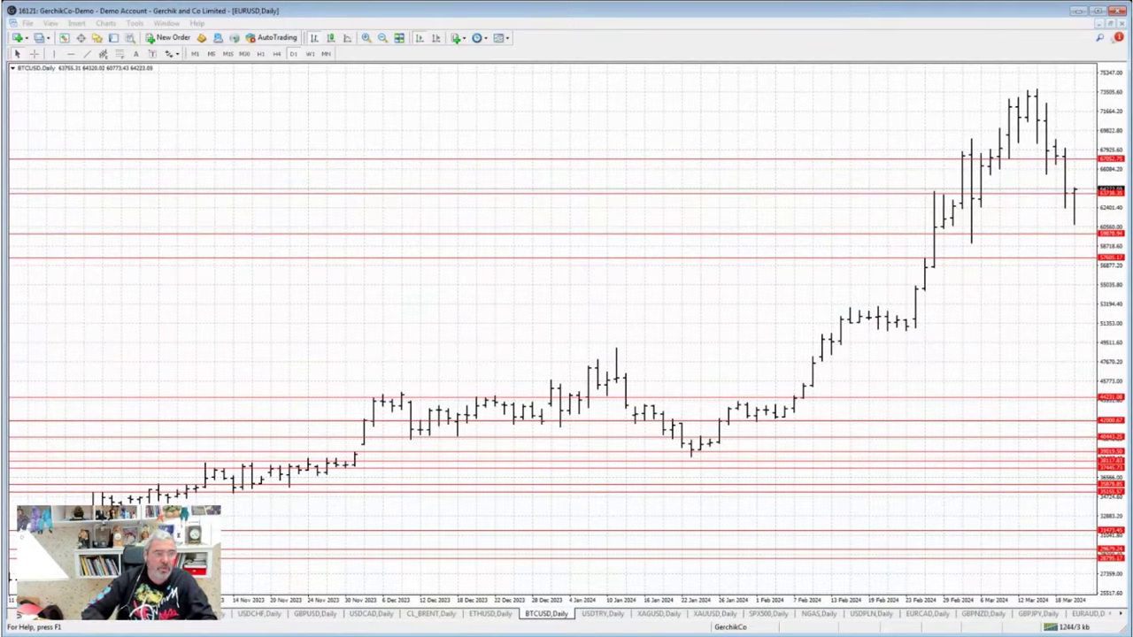
Check the BTCUSDT chart and its levels in TradingView, then return to MetaTrader and review the ETHUSD and XAGUSD daily charts.
key("alt+Tab")
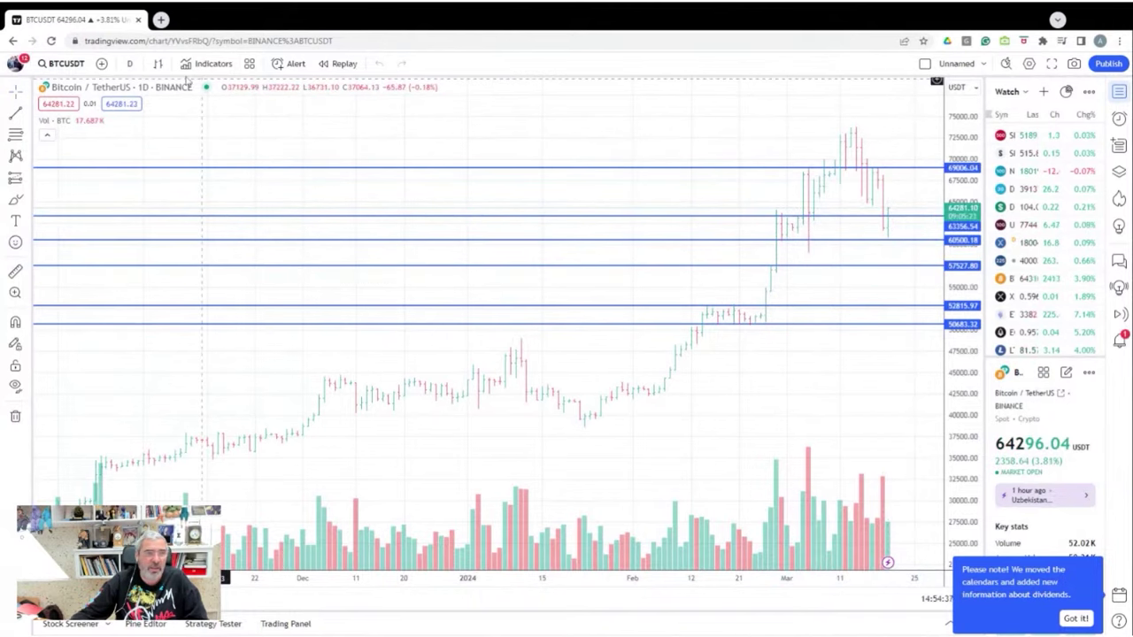
left_click(129, 63)
left_click(162, 304)
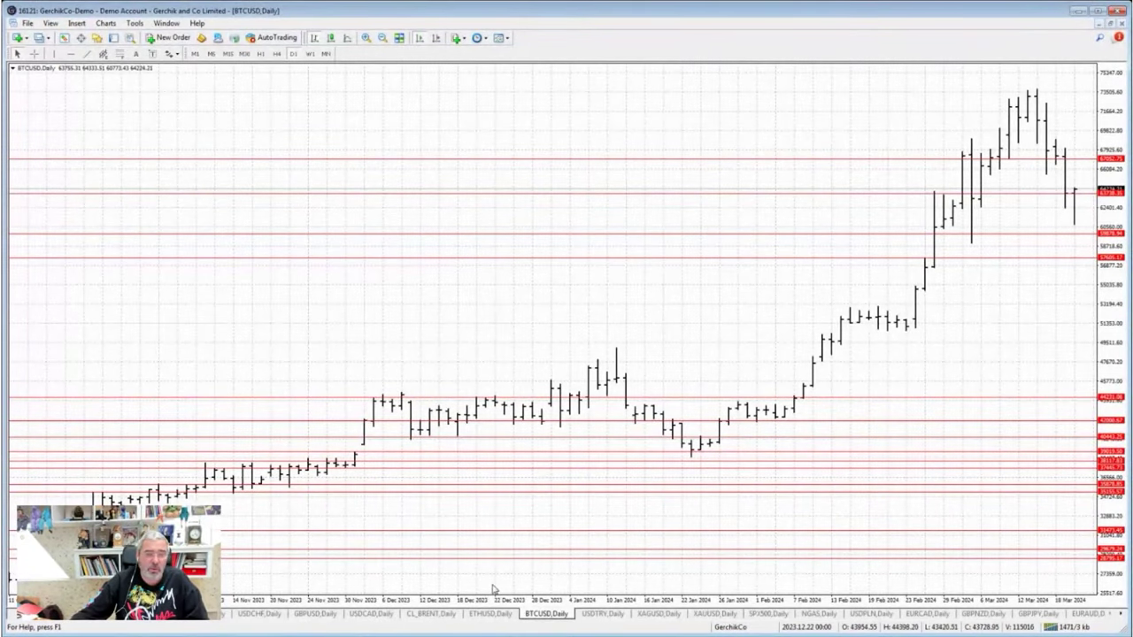
left_click(490, 614)
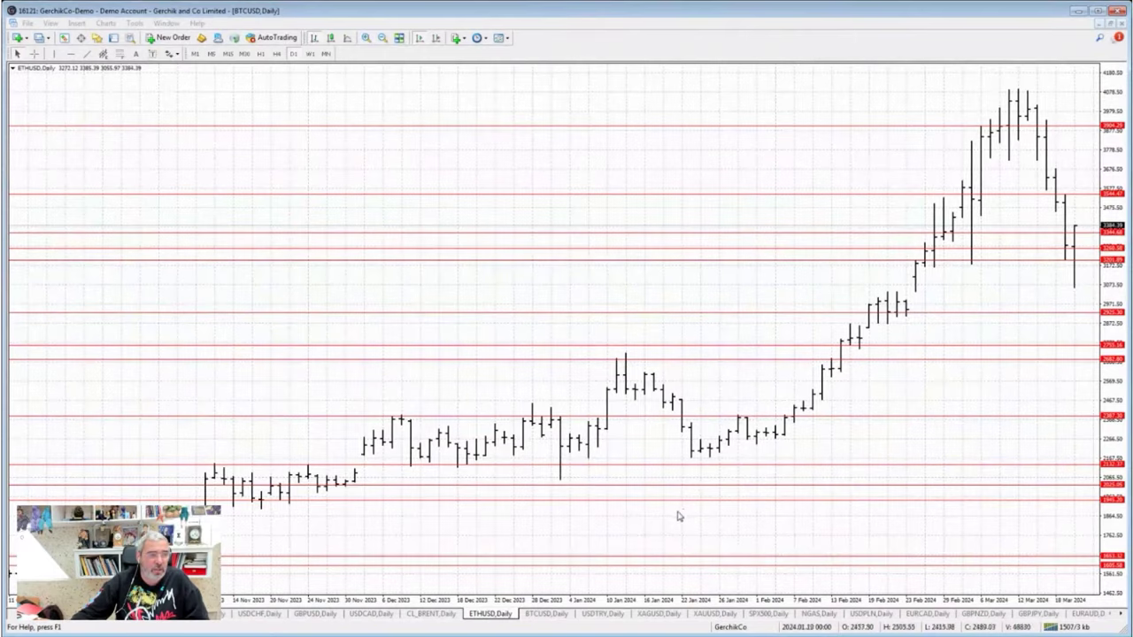
left_click(658, 613)
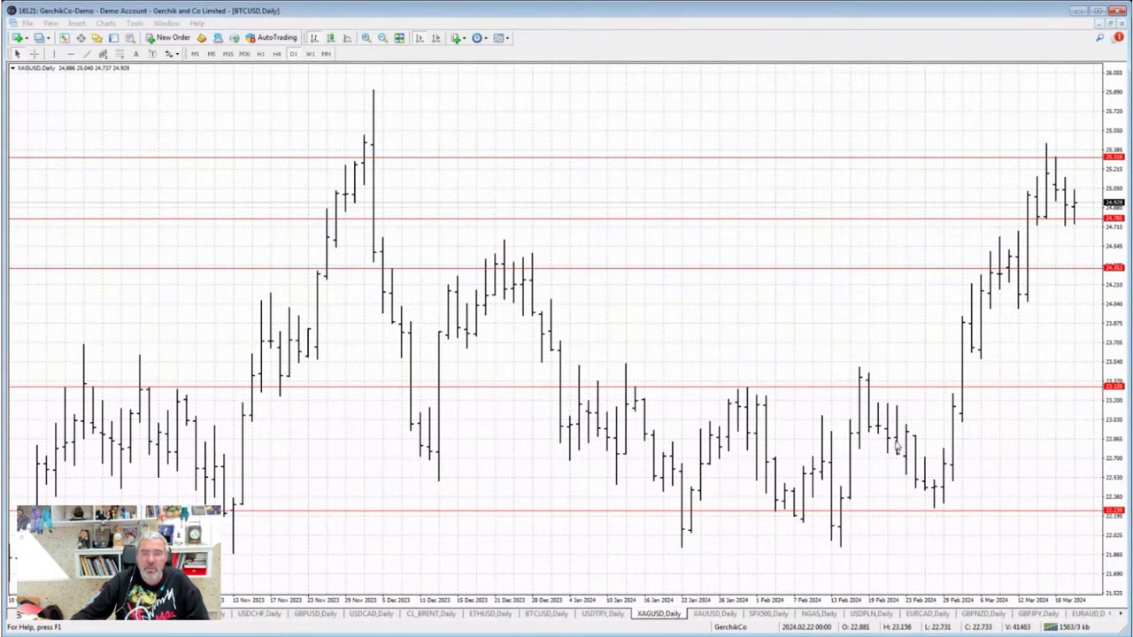
On the XAUUSD daily chart, mark the March high with a horizontal level at 2194.98.
left_click(741, 613)
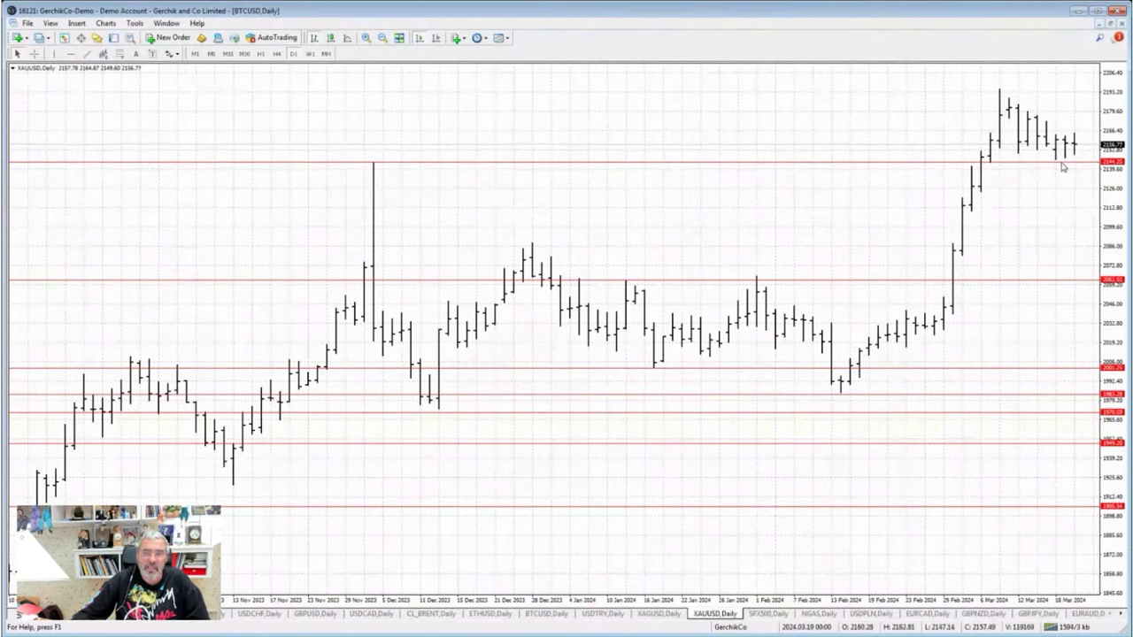
left_click(1029, 89)
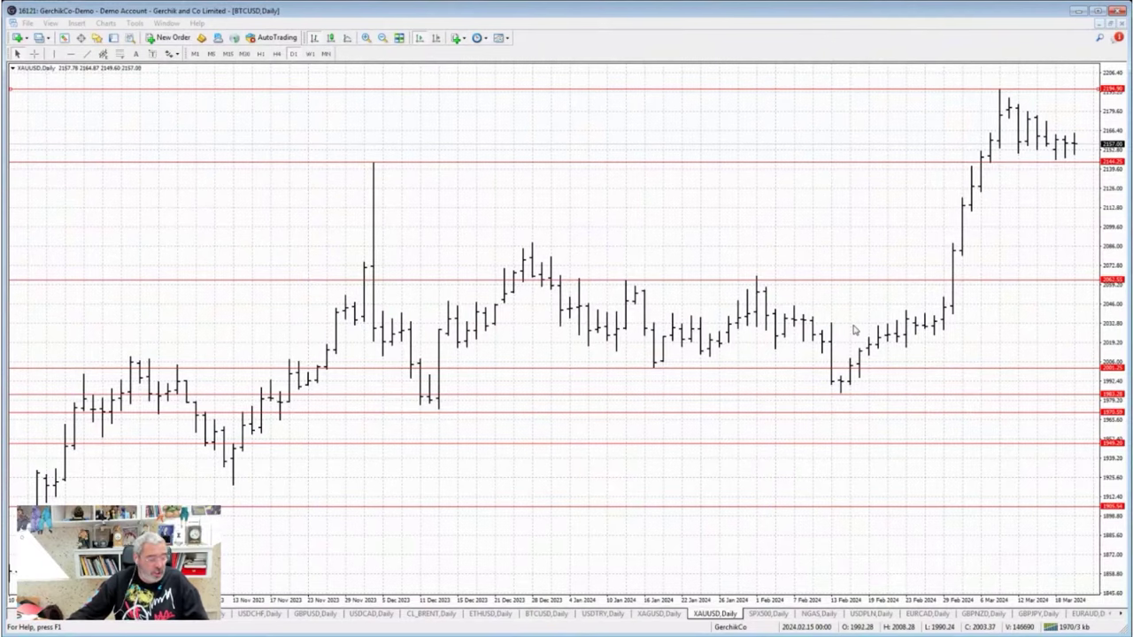
On the SPX500 daily chart, draw a rising trendline from the late-January low beneath the February lows.
left_click(777, 614)
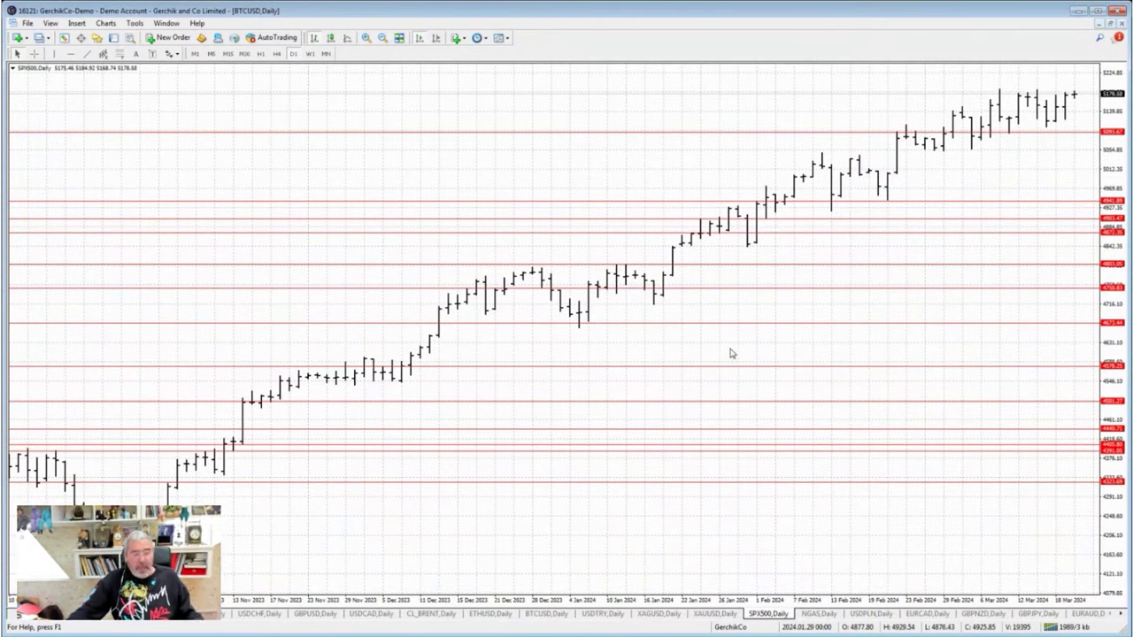
mouse_move(910, 140)
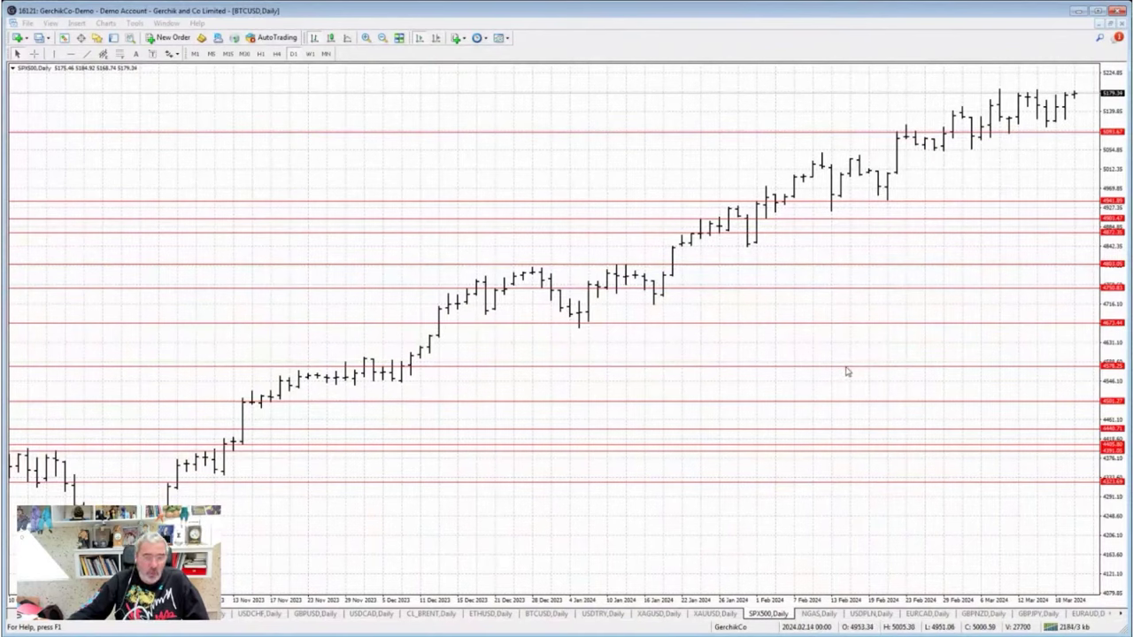
left_click(71, 54)
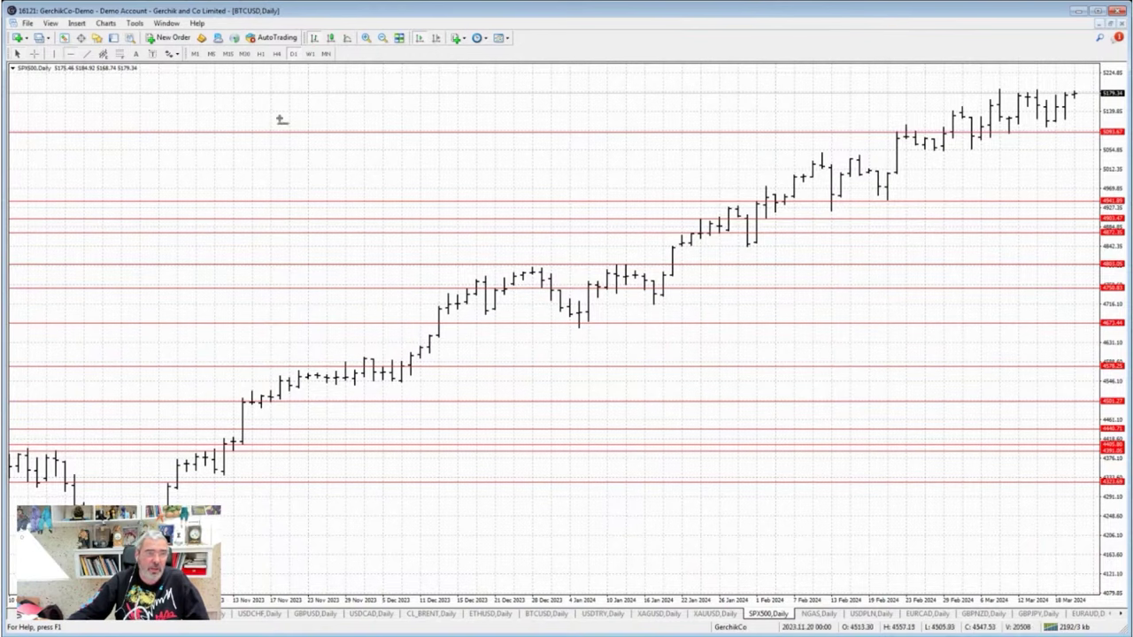
left_click(86, 54)
mouse_move(750, 244)
left_mouse_down()
mouse_move(919, 205)
mouse_move(977, 173)
left_mouse_up()
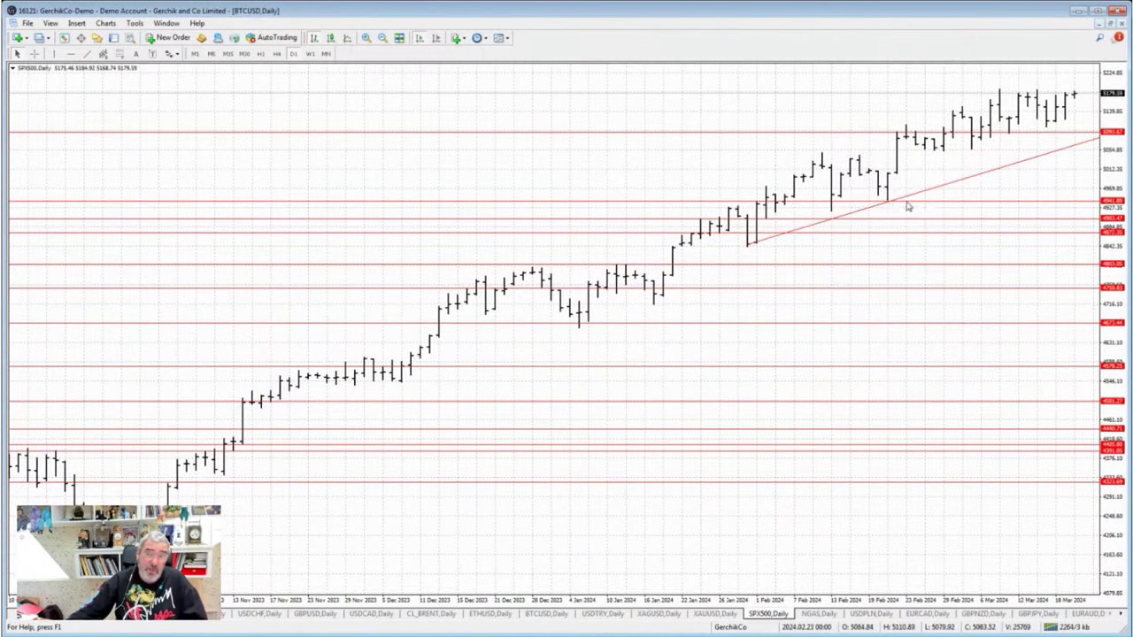
Shift the SPX500 trendline down below the price bars and delete it.
double_click(905, 203)
left_click_drag(905, 203, 747, 259)
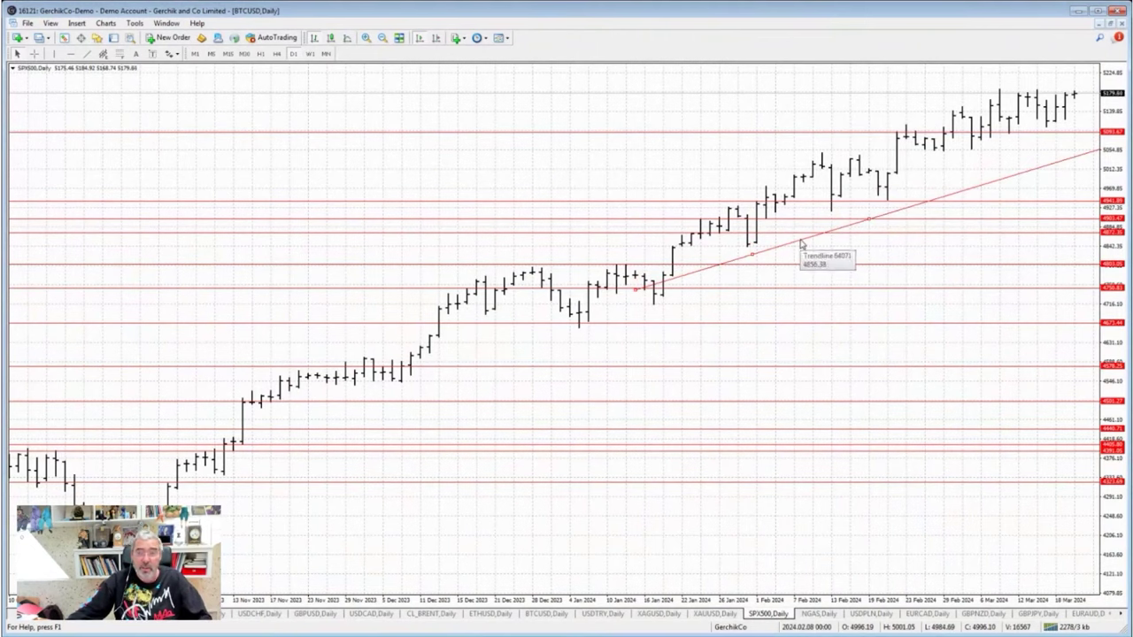
key("Delete")
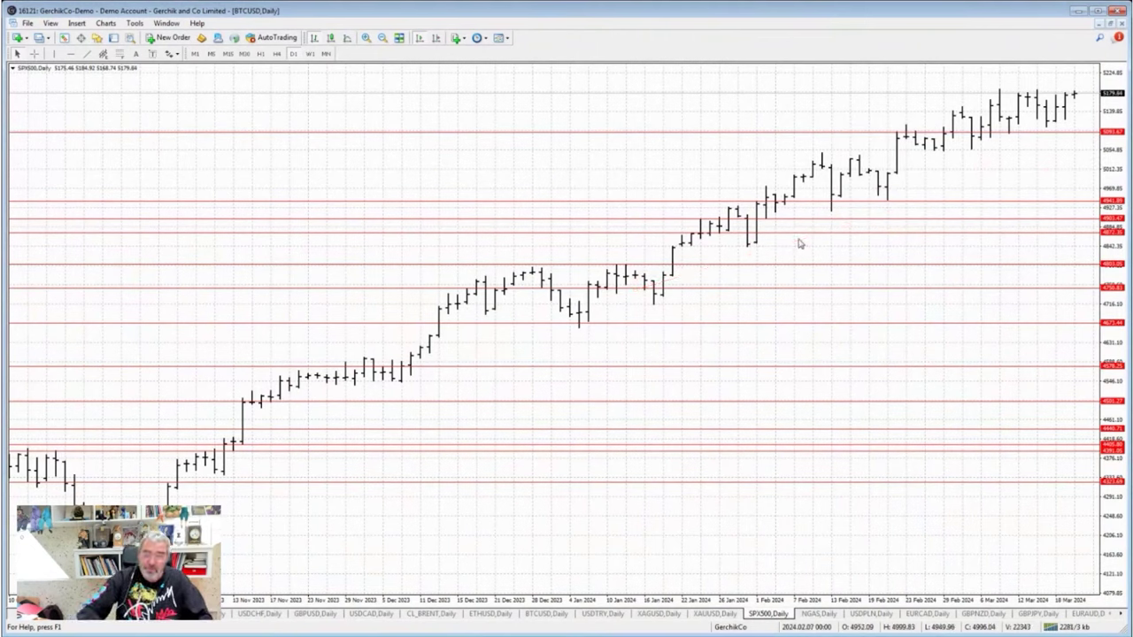
Draw a rising SPX500 trendline from the early-January low beneath the price bars, then delete it.
left_click(86, 54)
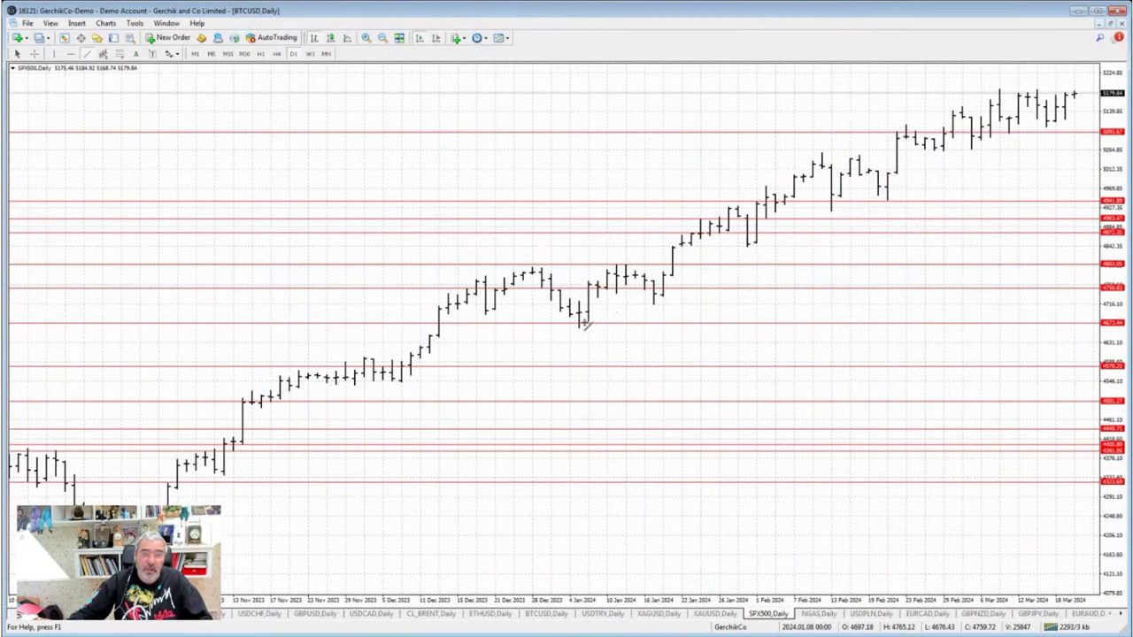
left_click_drag(585, 324, 758, 257)
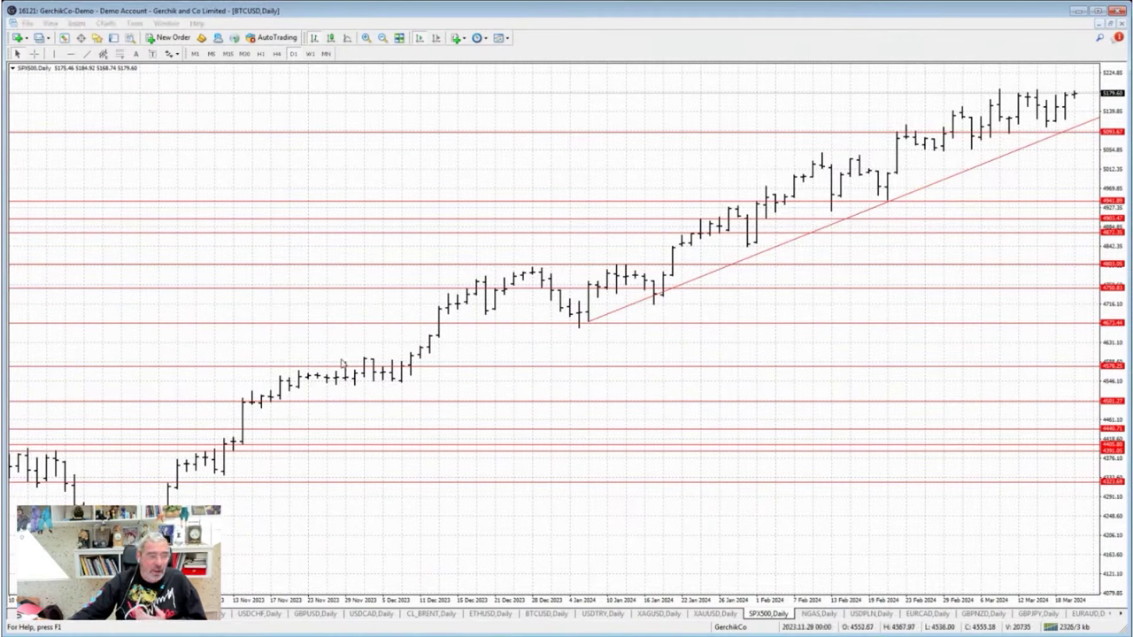
left_click(714, 274)
key("Delete")
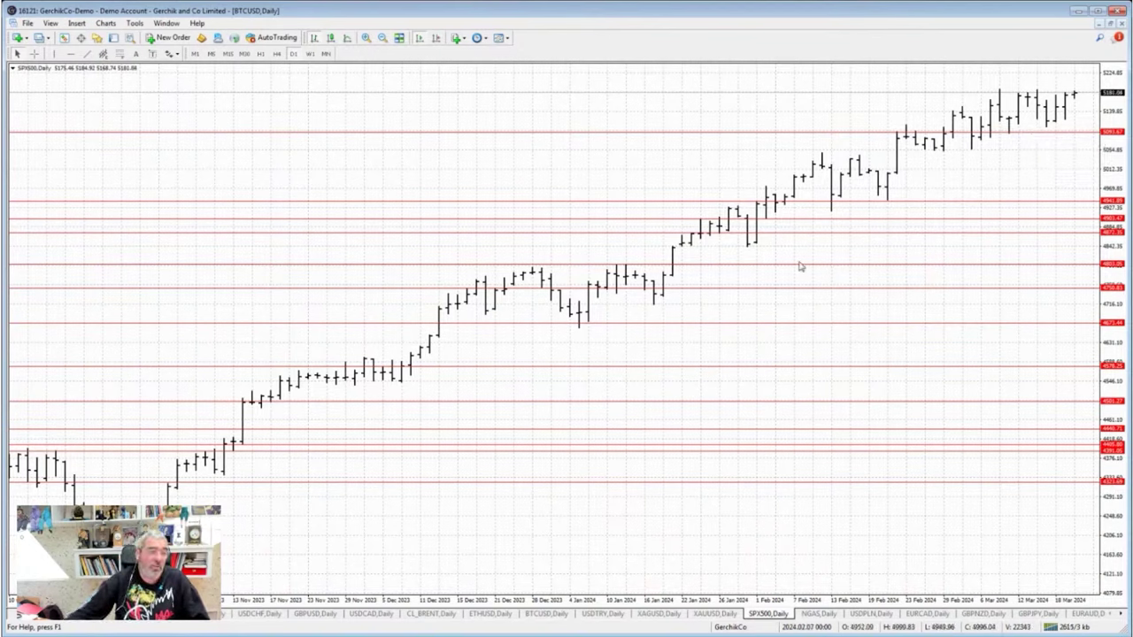
Review the daily charts of USDPLN, EURCAD, GBPNZD and GBPJPY against their marked levels.
left_click(872, 614)
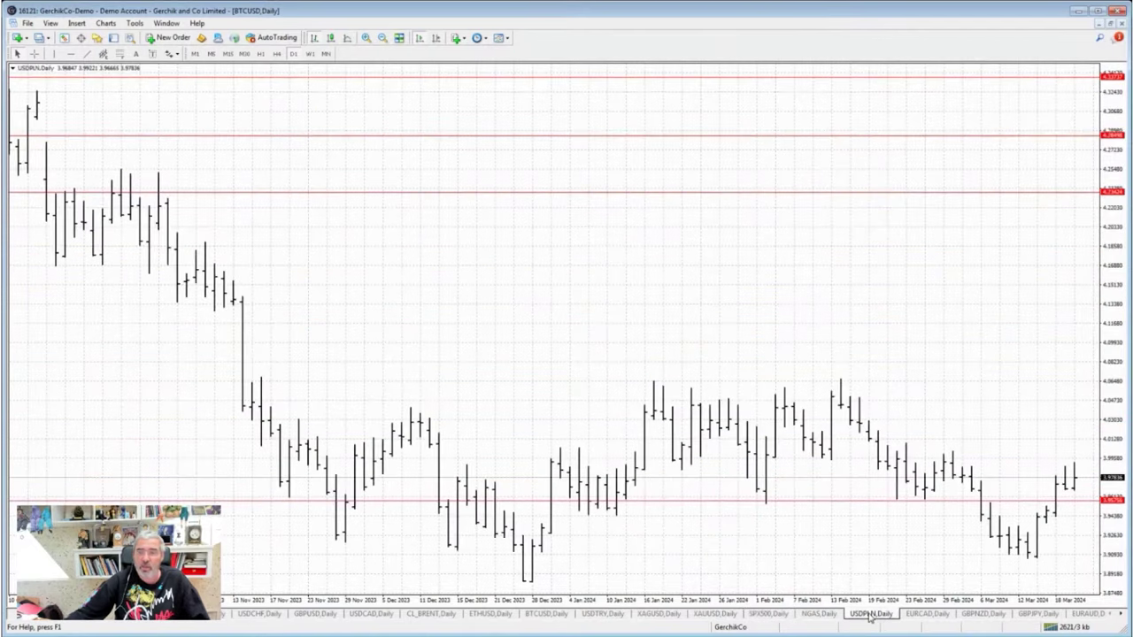
left_click(921, 615)
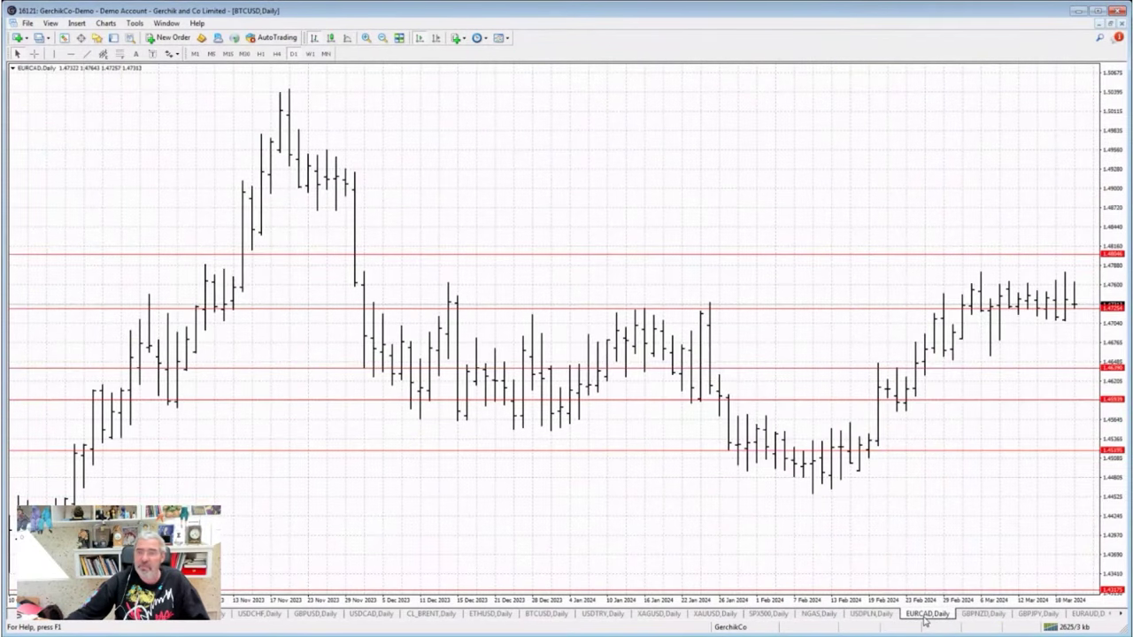
left_click(985, 615)
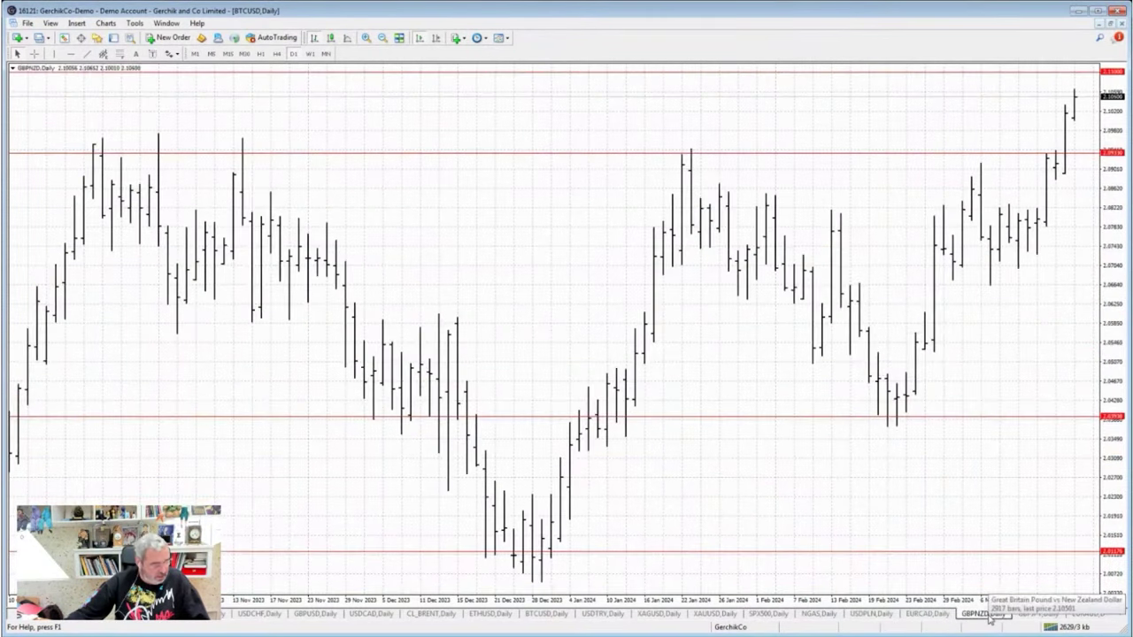
left_click(1036, 617)
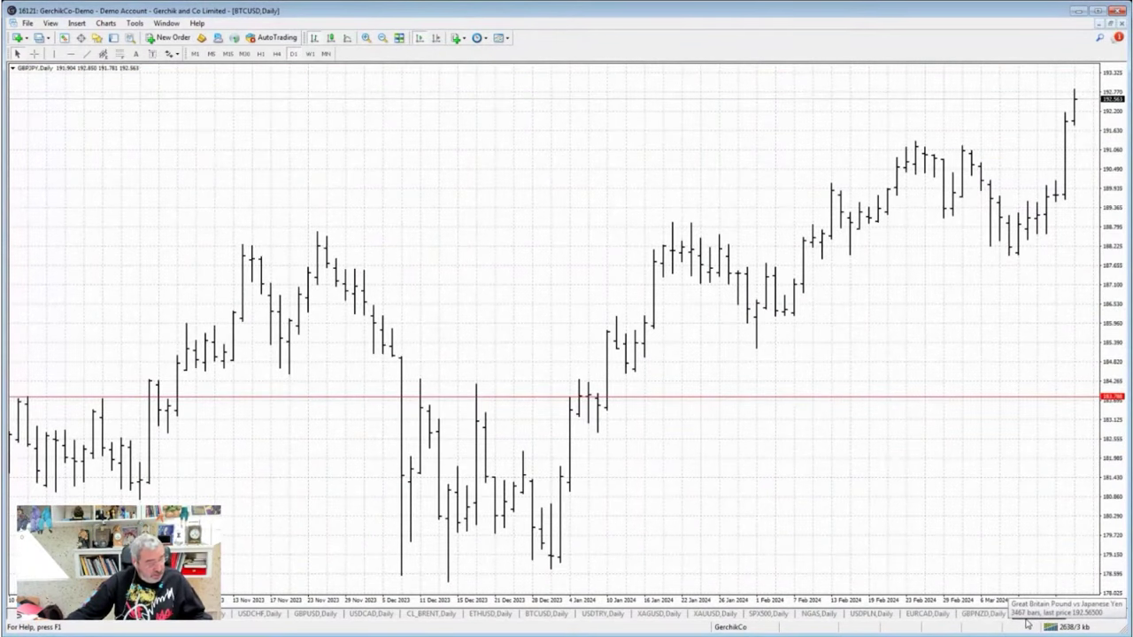
Review the daily charts of the remaining crosses, including EURCHF, GBPAUD and EURJPY.
left_click(1054, 616)
left_click(1084, 617)
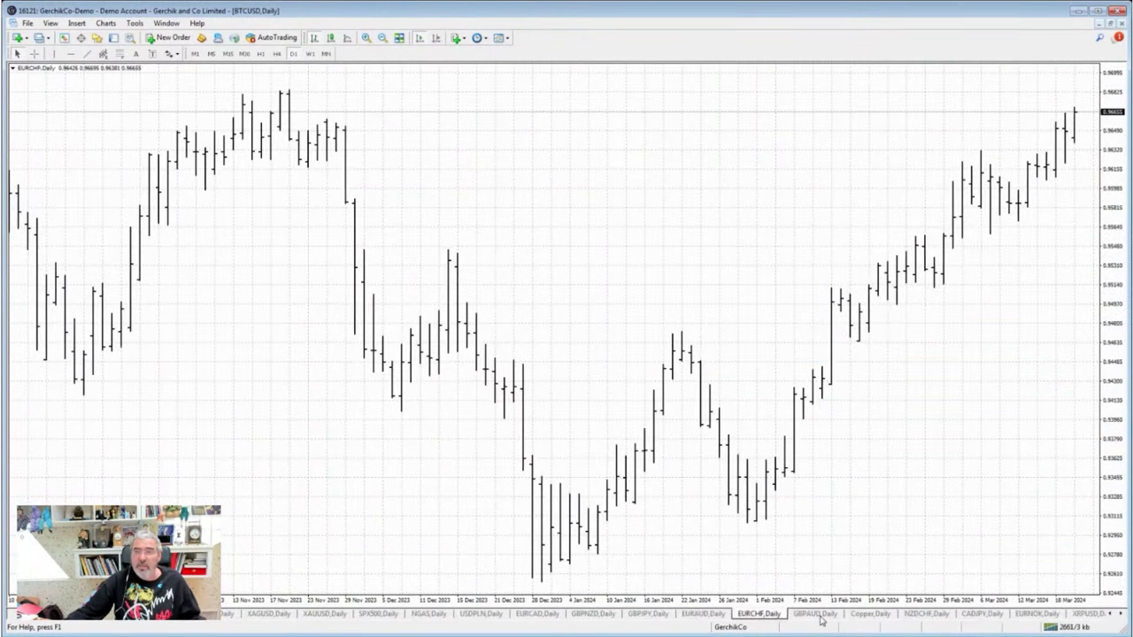
left_click(818, 617)
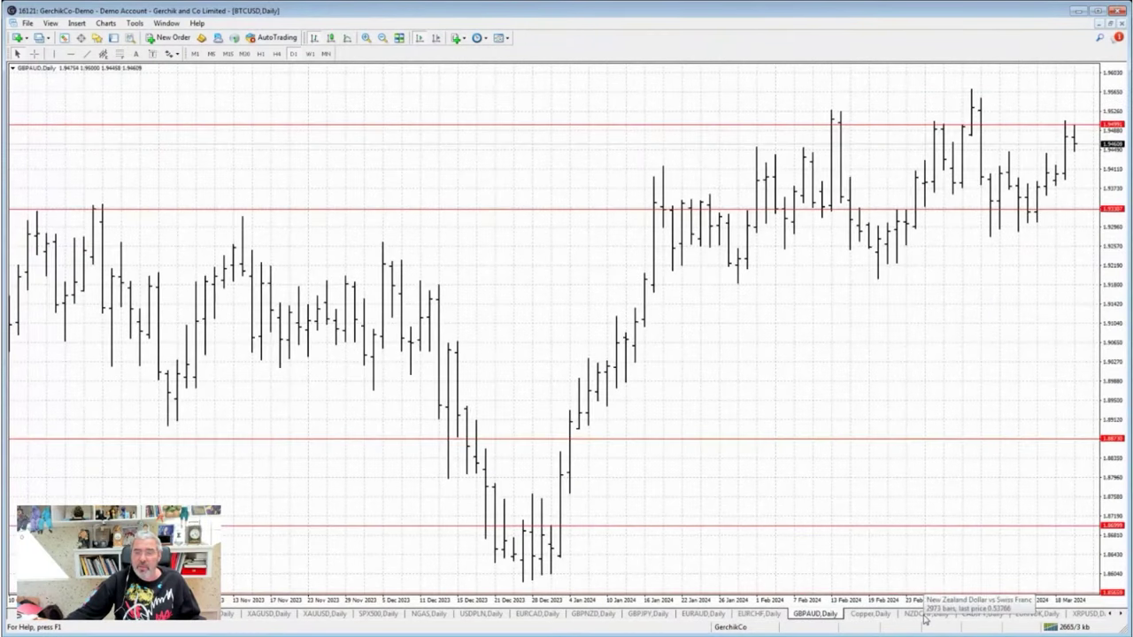
scroll(982, 615, "down", 5)
left_click(1038, 616)
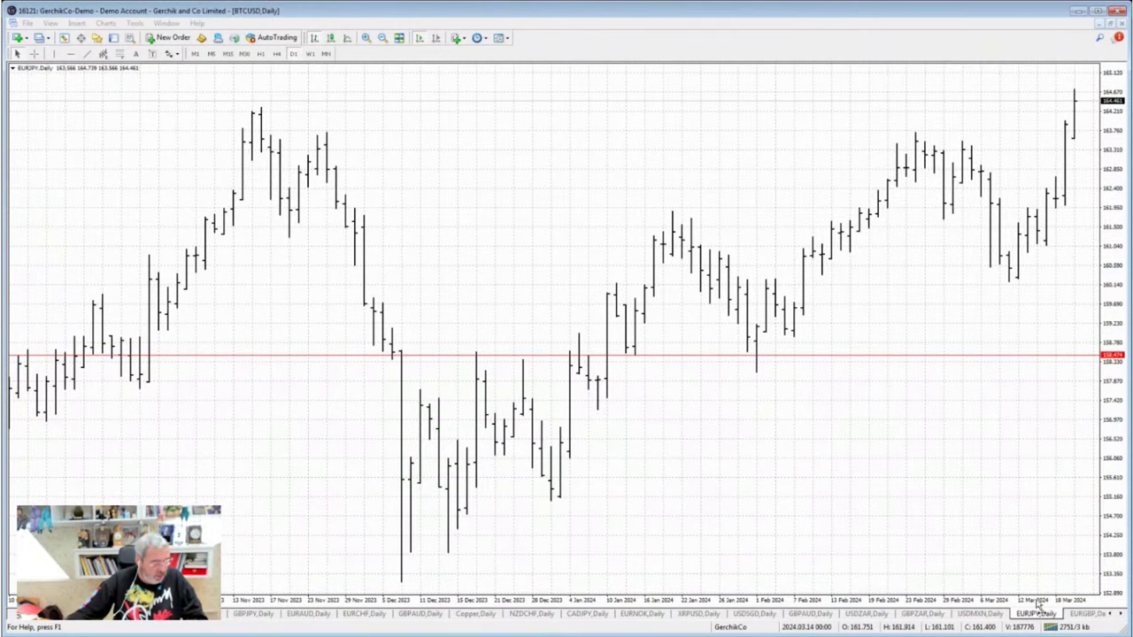
left_click(1110, 614)
left_click(1110, 615)
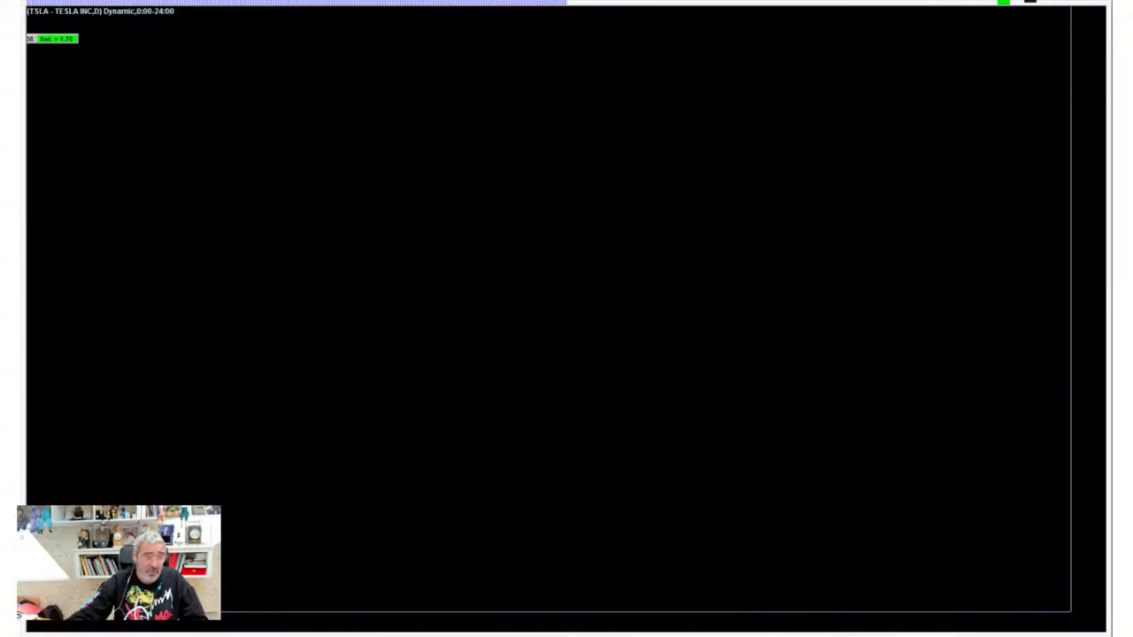
Review Tesla (TSLA) in the stock charting platform on the daily and monthly intervals, ending on daily.
scroll(1050, 597, "down", 1)
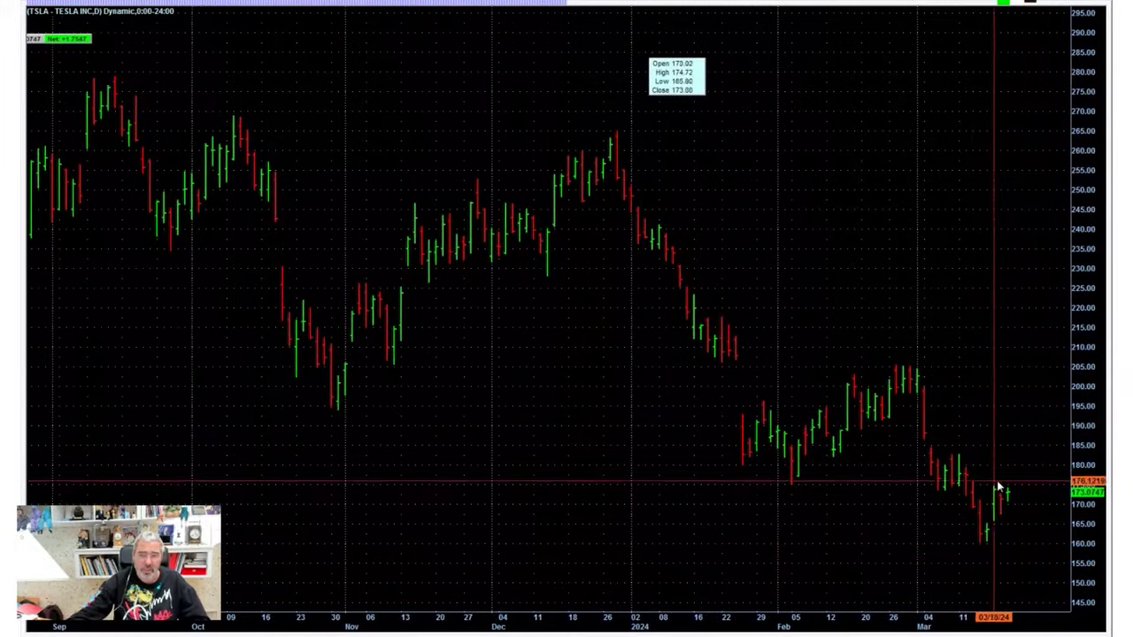
key("m")
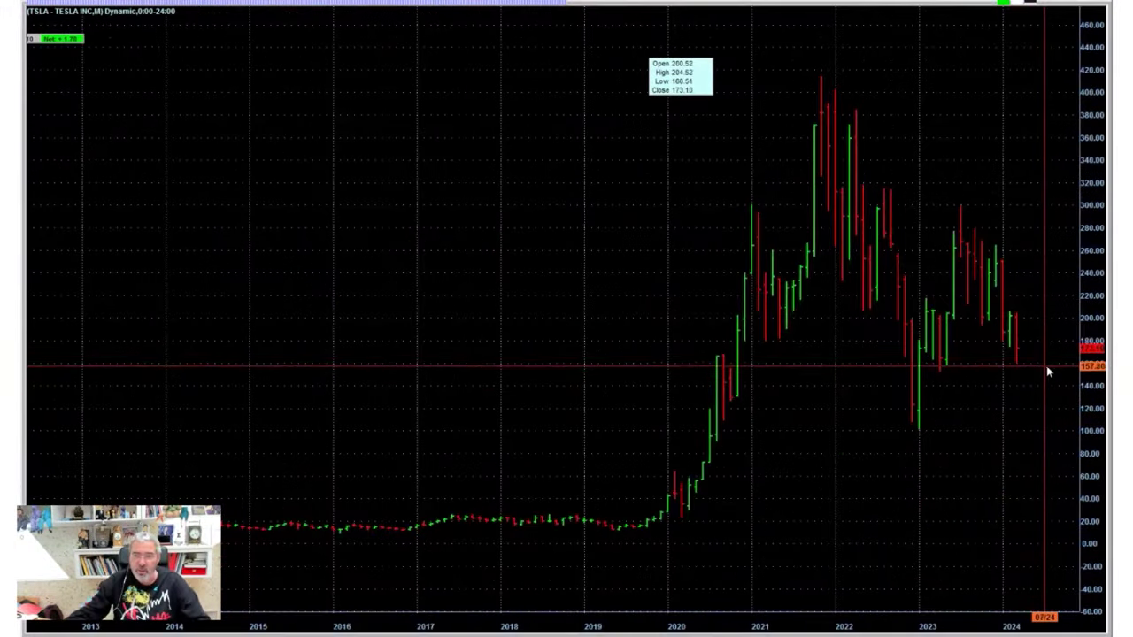
scroll(1058, 363, "down", 1)
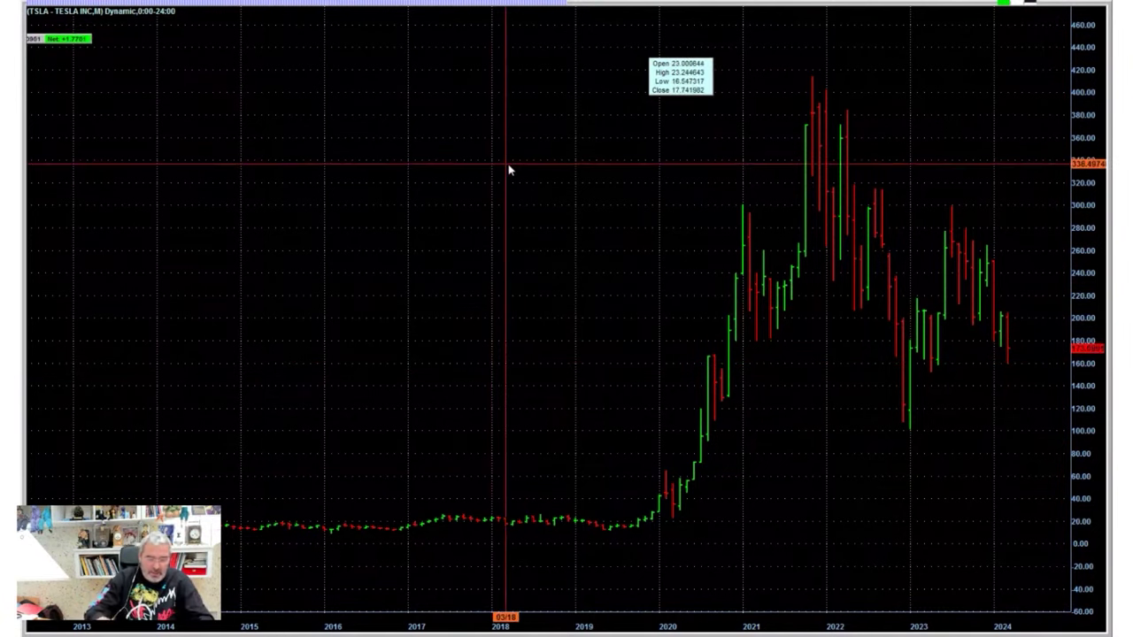
type("tsla")
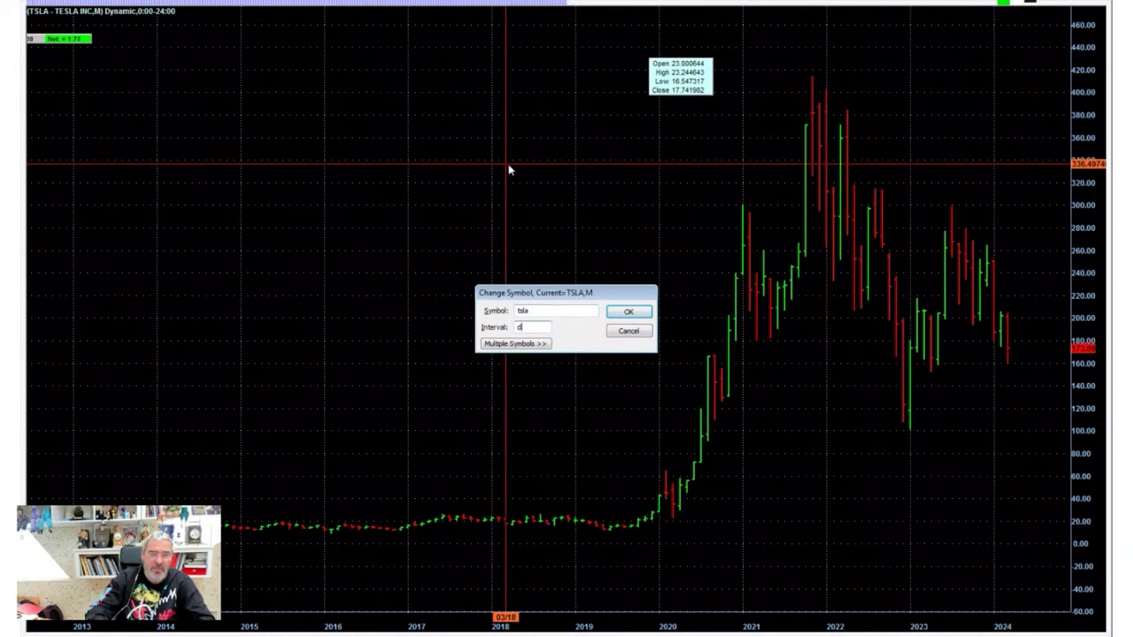
key("Return")
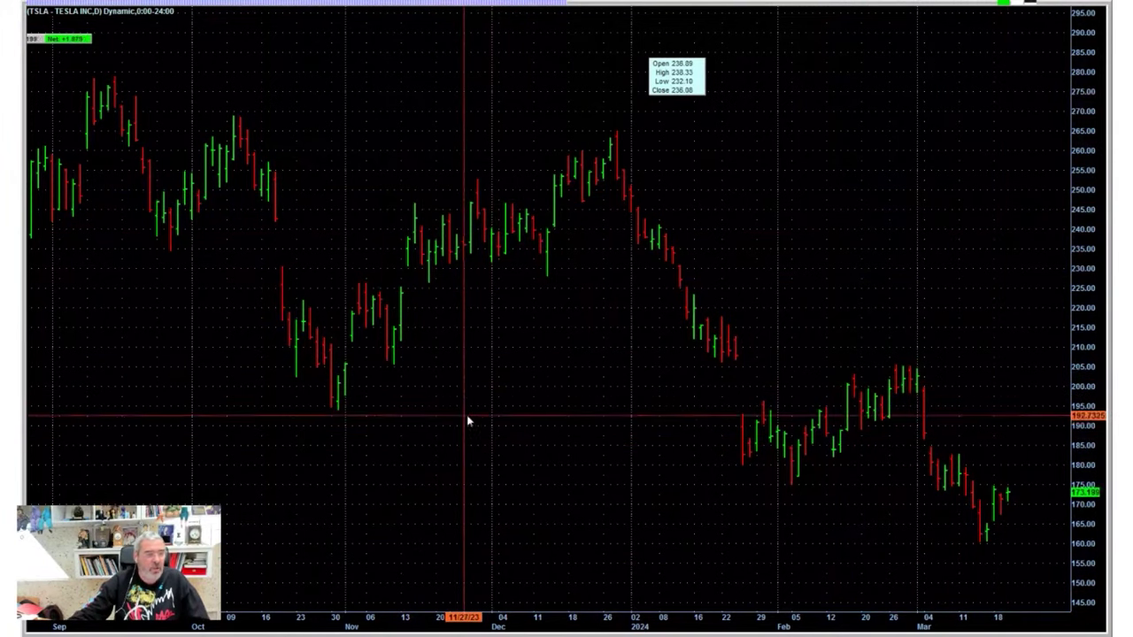
Step through the daily stock charts of NVDA, META, AMC, ZM, RIVN, NVAX and DOCU.
key("Down")
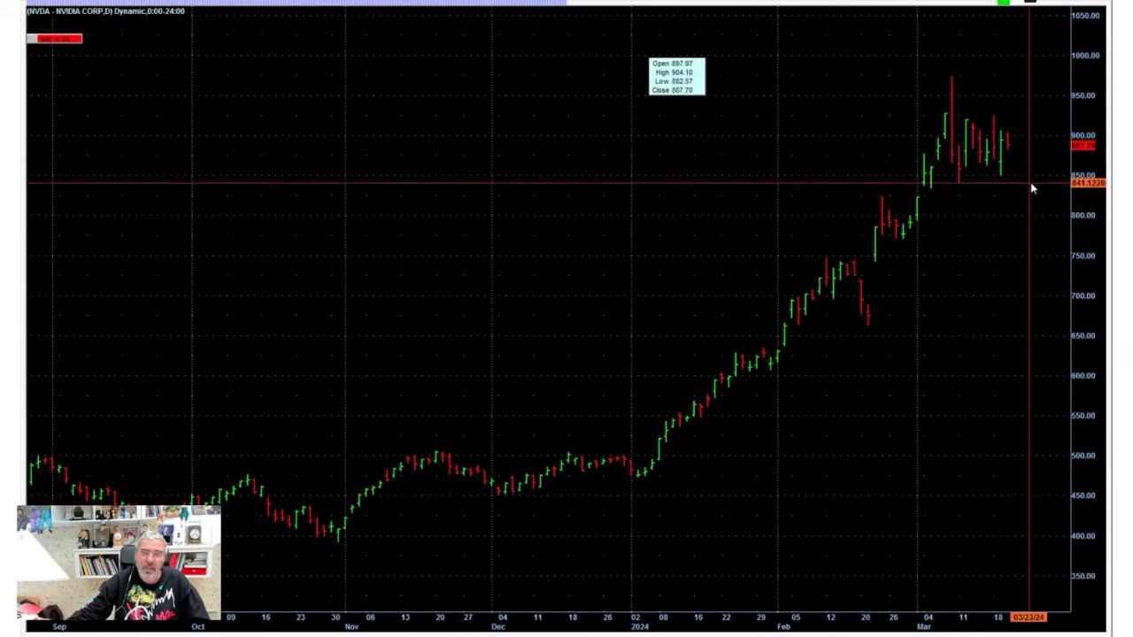
key("Down")
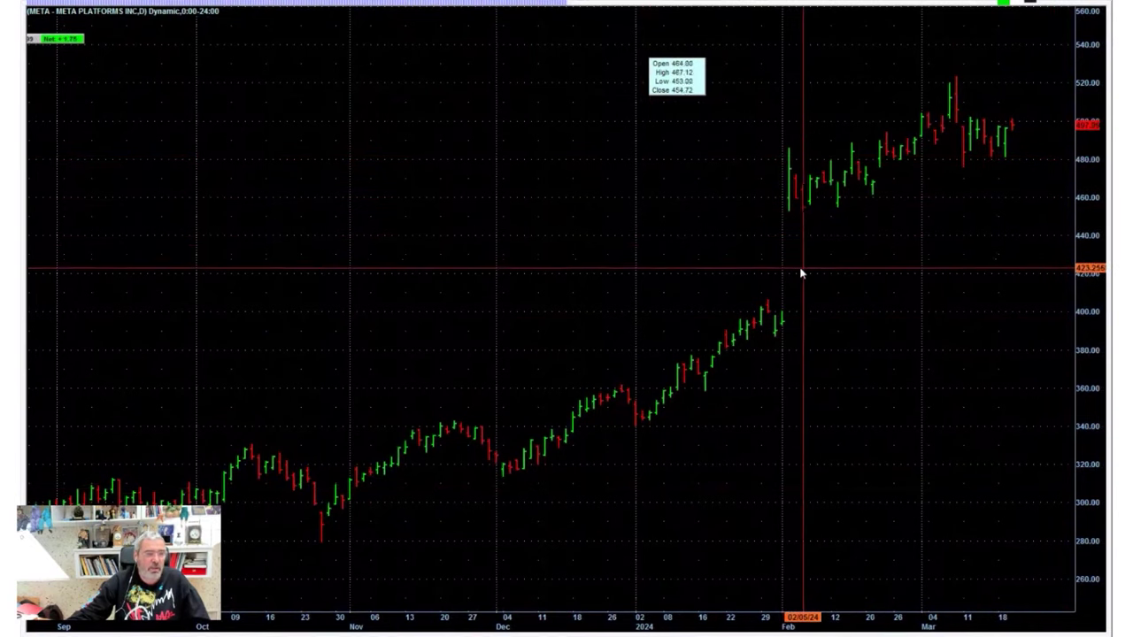
key("space")
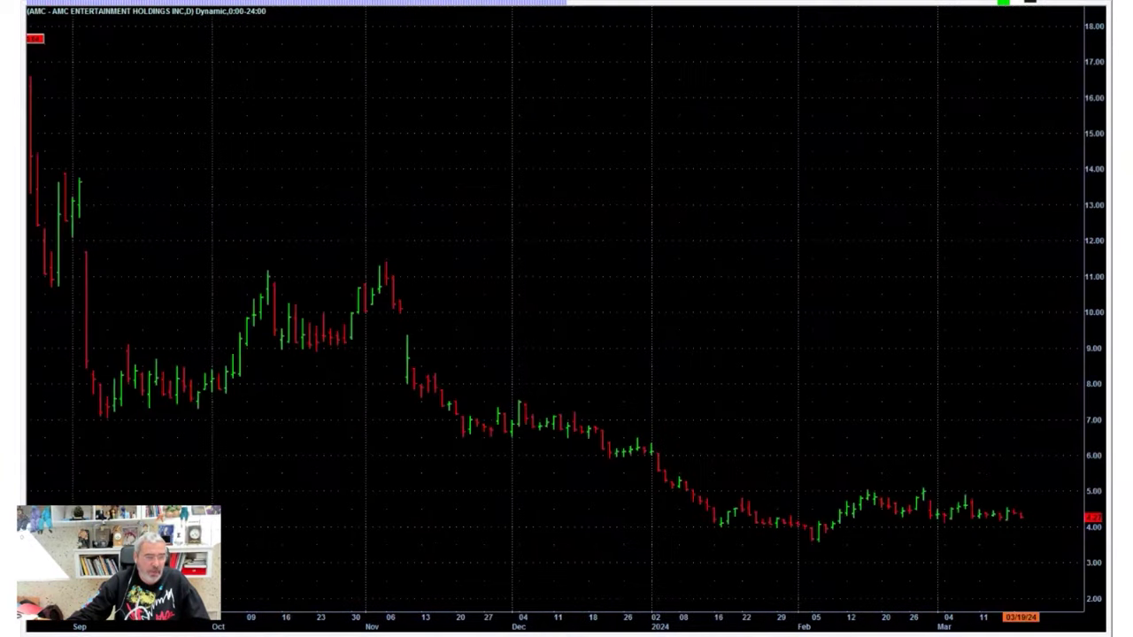
key("space")
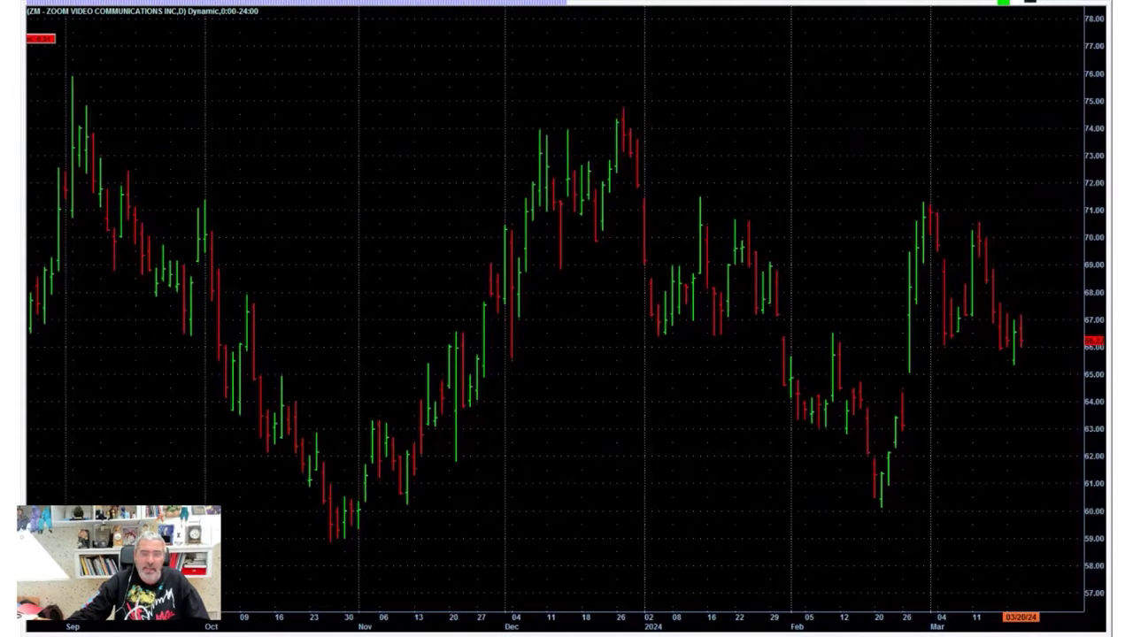
key("space")
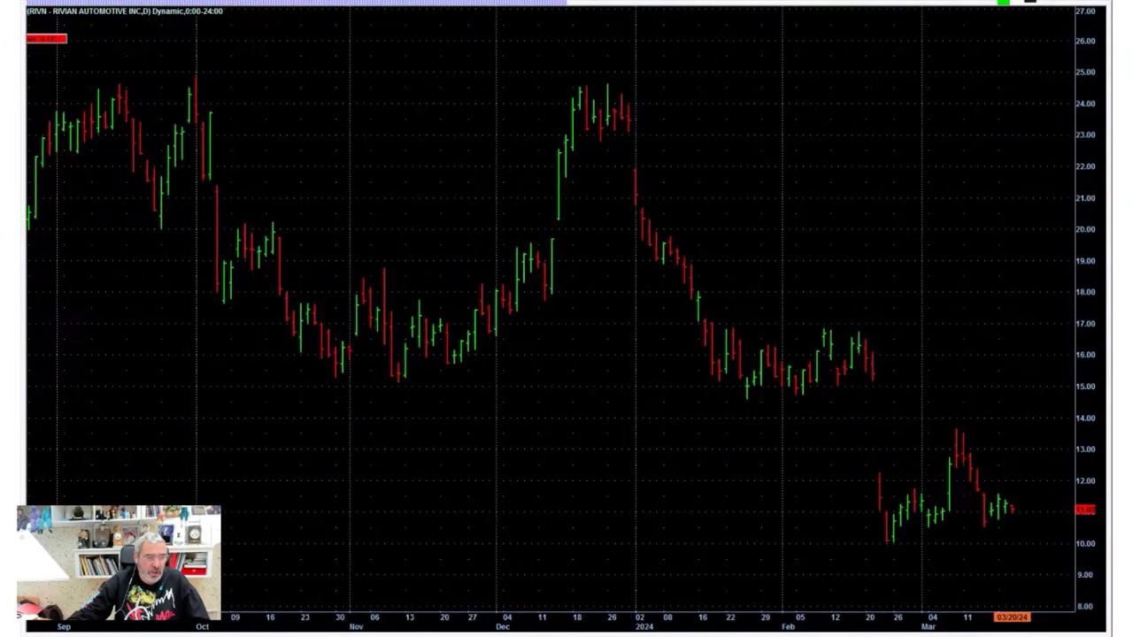
key("space")
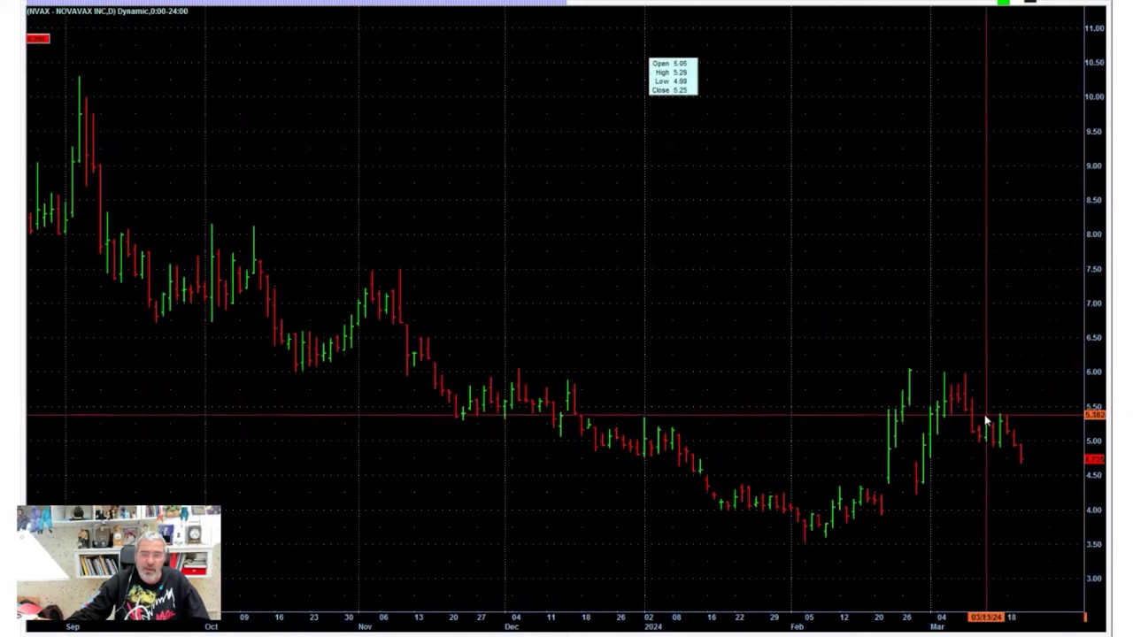
key("space")
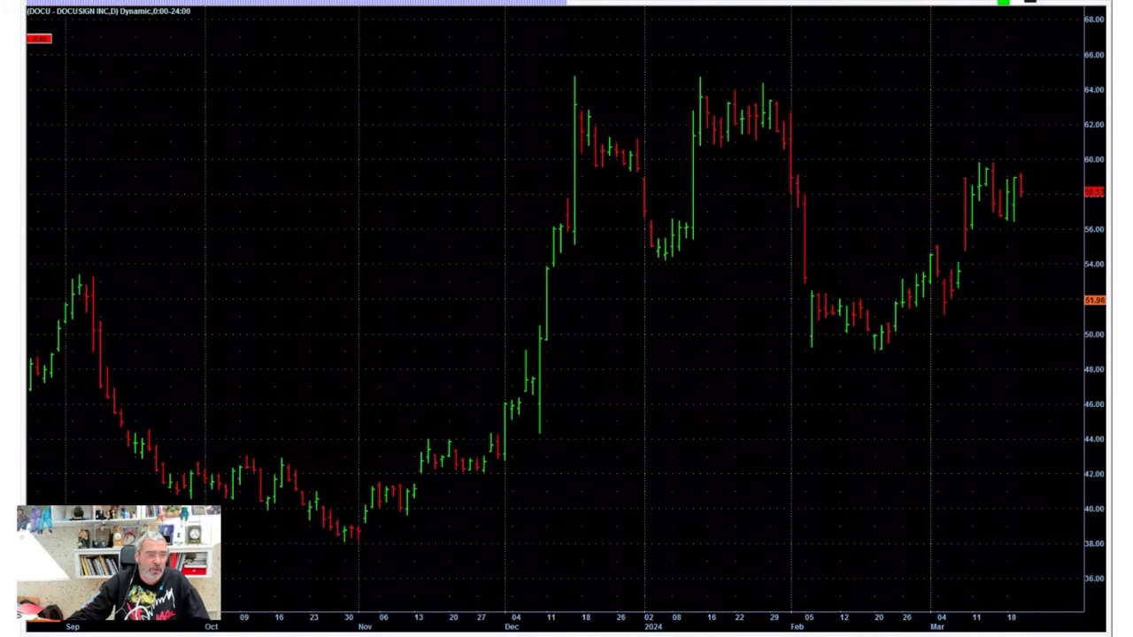
Review the daily stock charts of NVDA and Palantir (PLTR).
key("space")
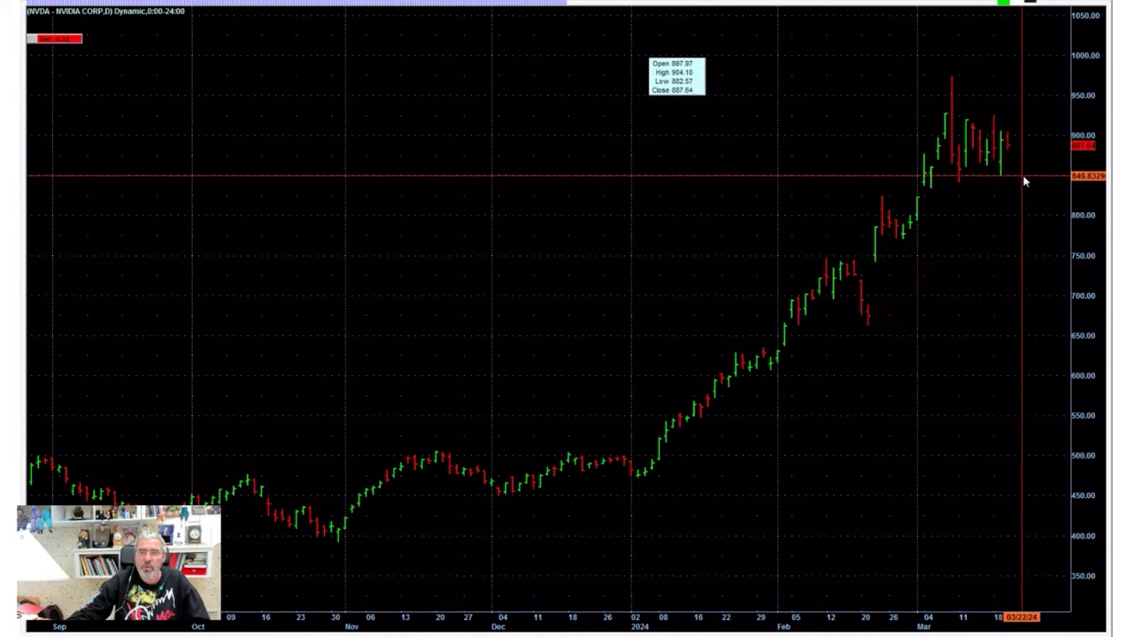
right_click(822, 174)
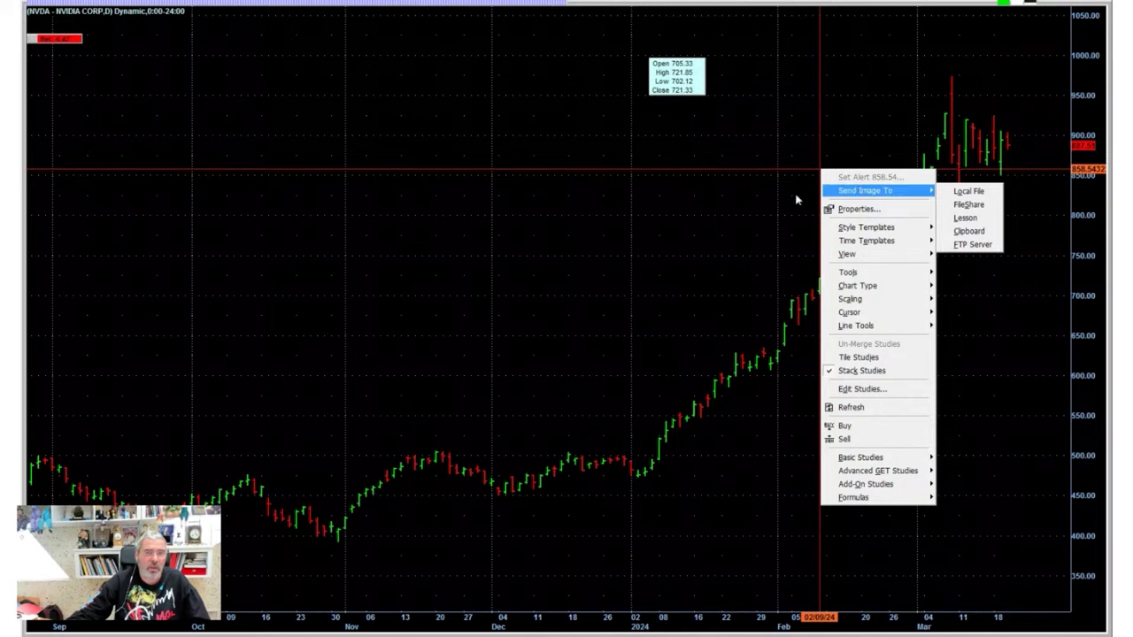
key("Escape")
key("space")
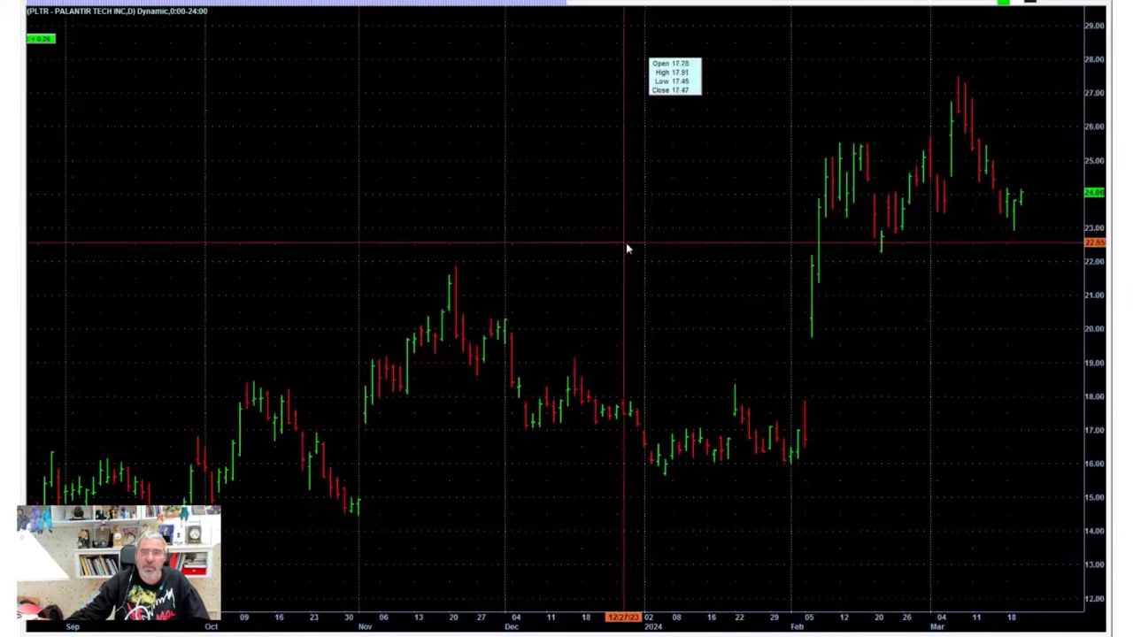
right_click(658, 188)
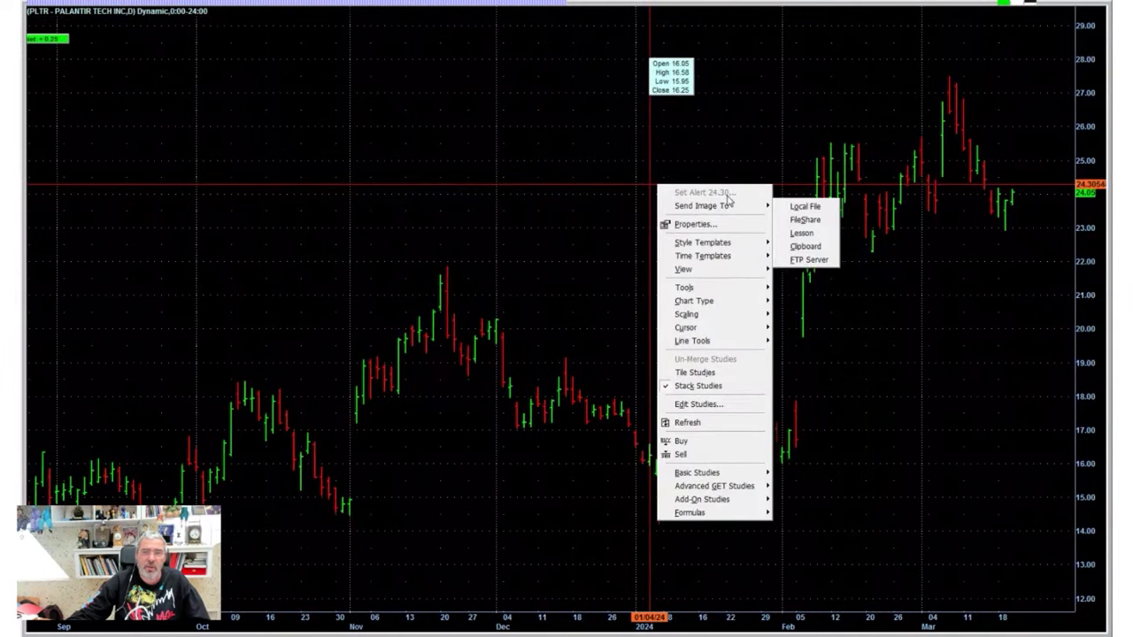
key("Escape")
Step through the daily charts of PTON, CVNA and TSLA, ending on the S&P 500 ETF (SPY).
key("Down")
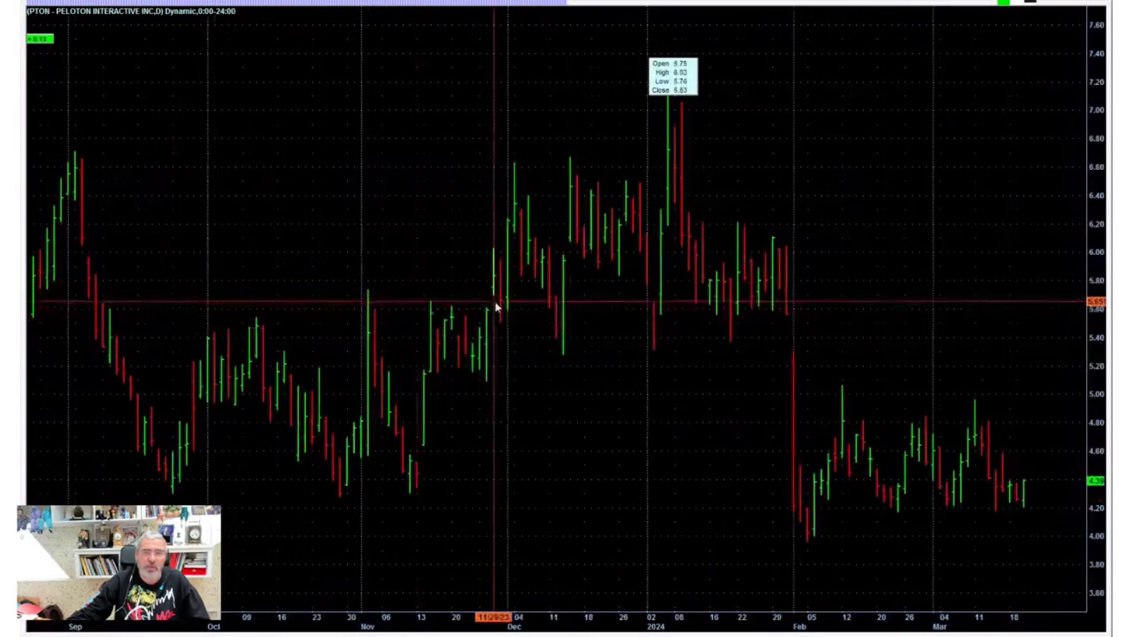
right_click(589, 261)
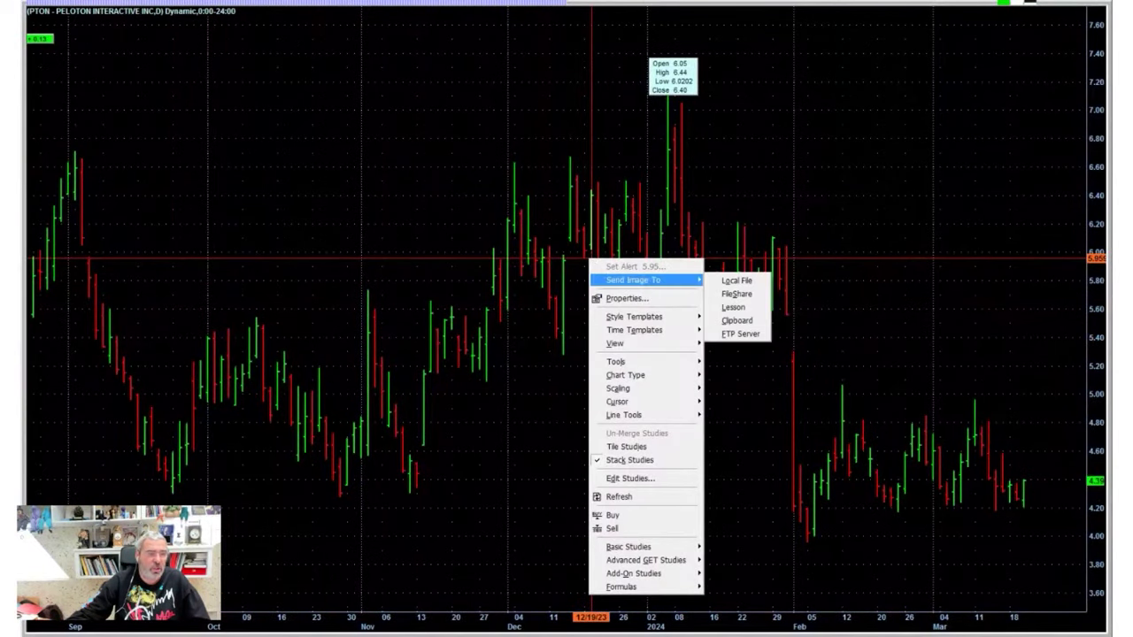
key("Escape")
key("Down")
right_click(795, 214)
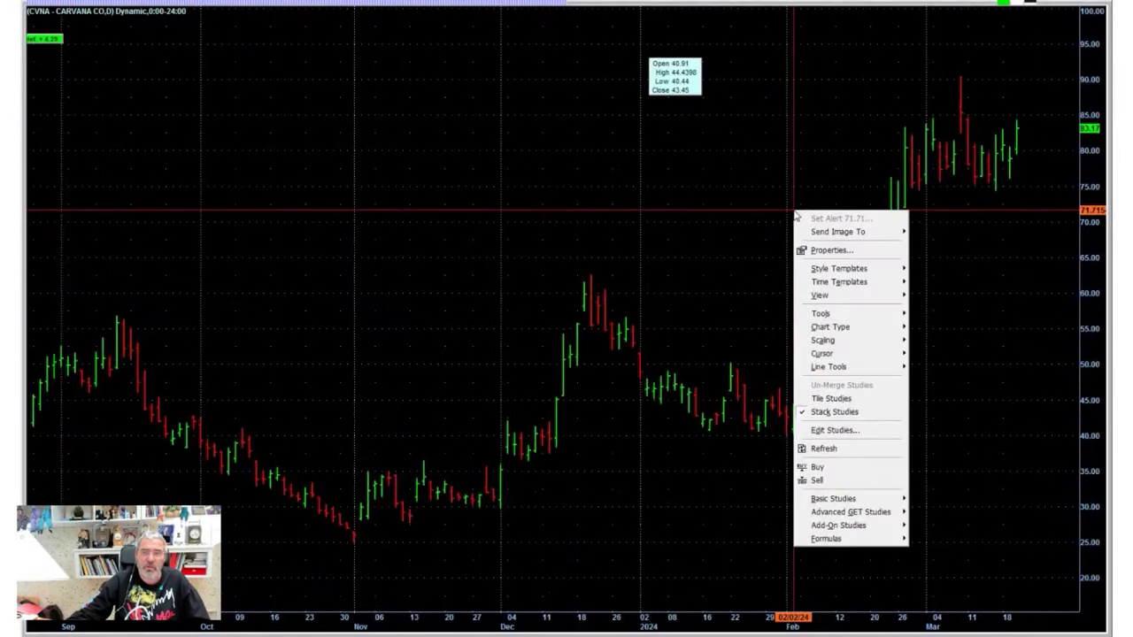
key("Escape")
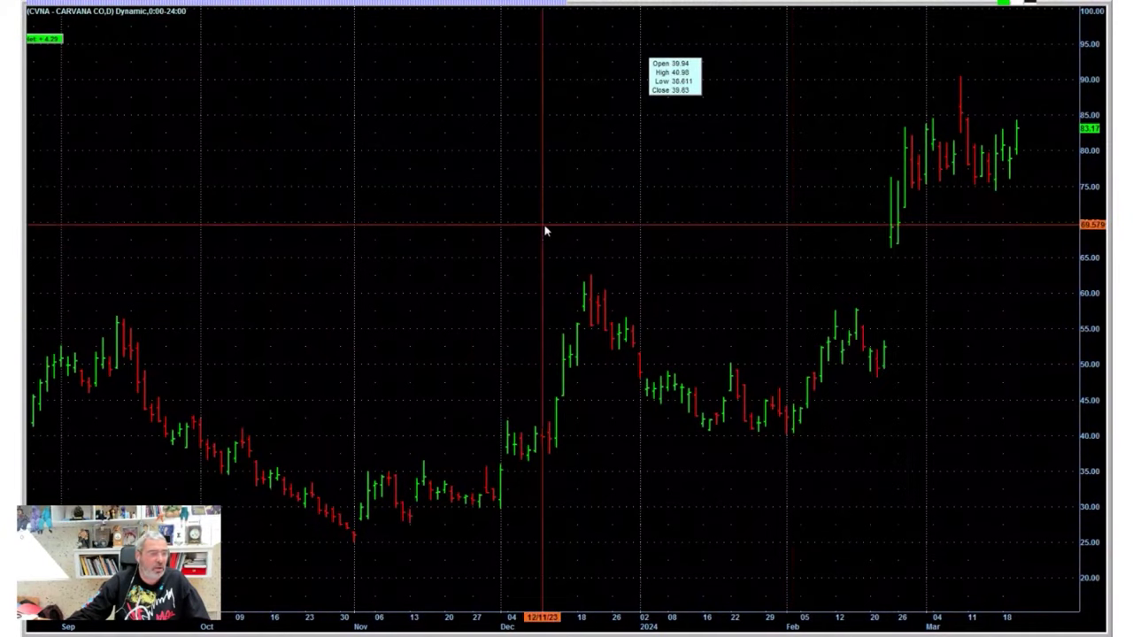
key("Down")
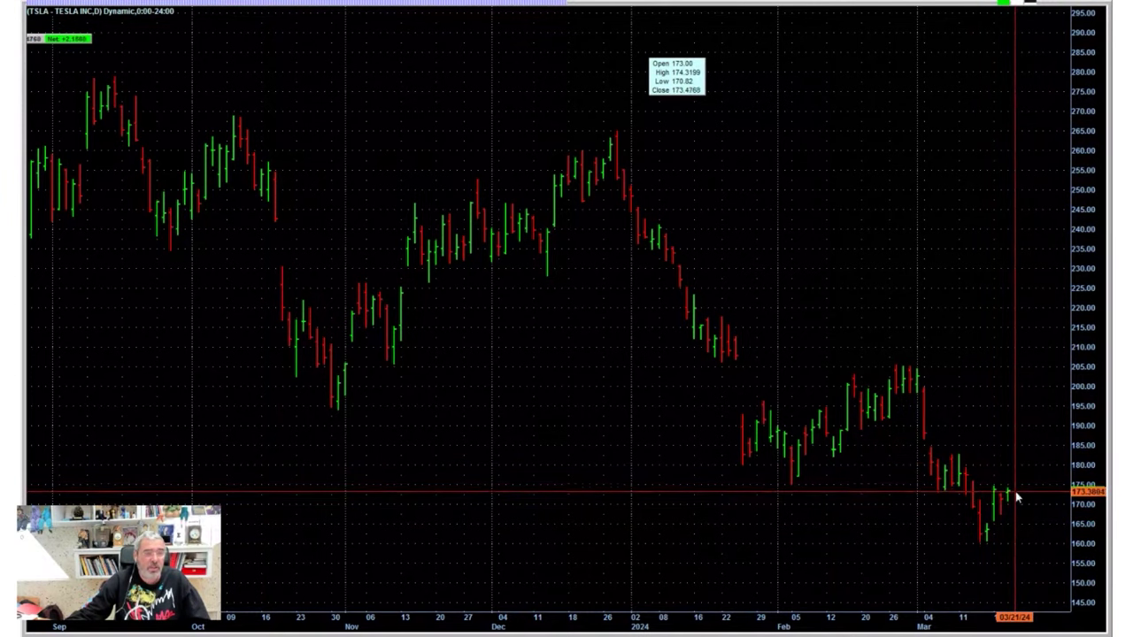
key("Down")
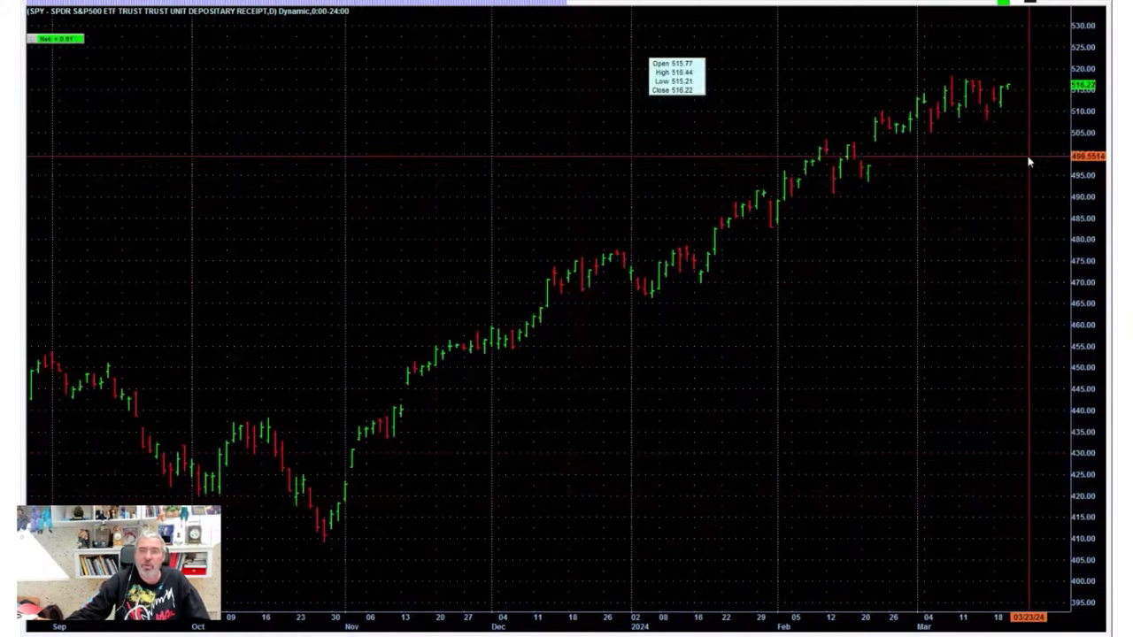